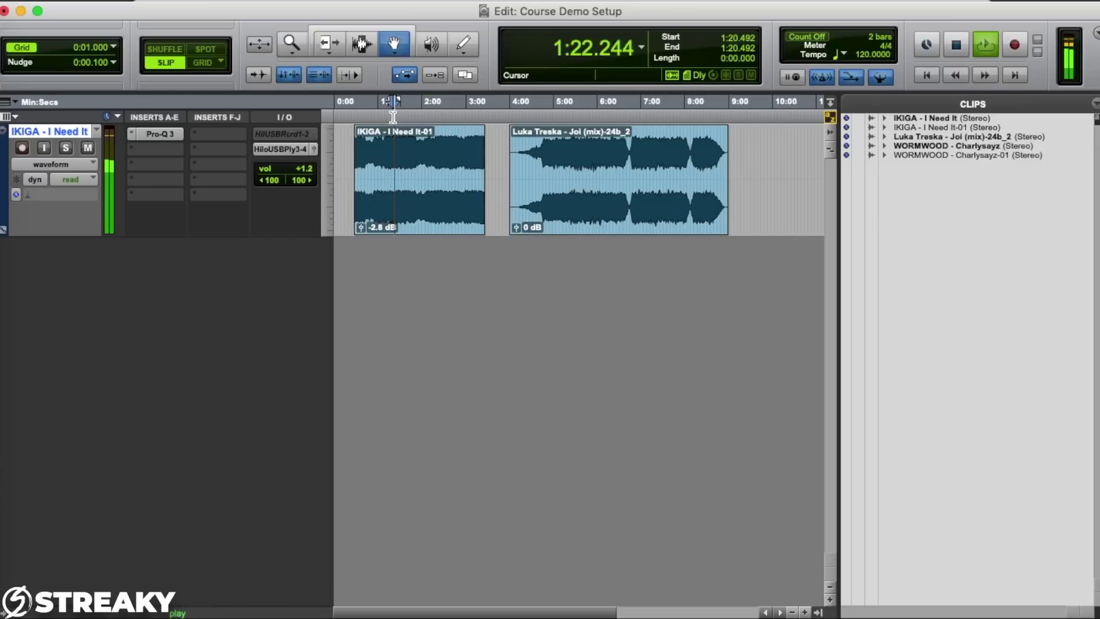
Stop playback of the first clip and audition the second clip from about 5:34.
{"action": "key", "text": "space"}
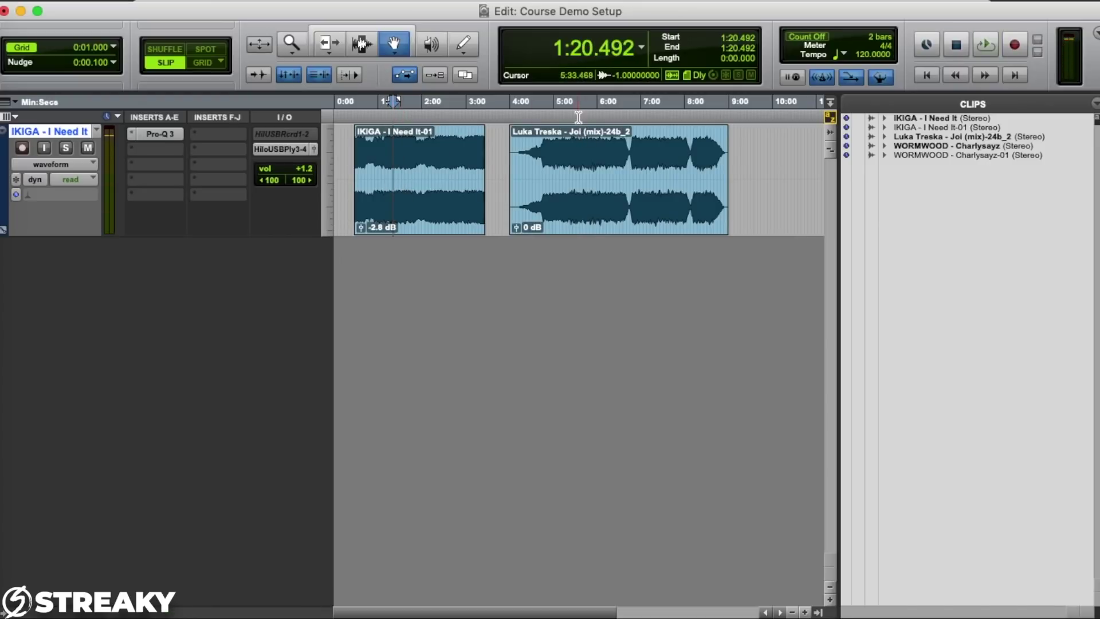
{"action": "left_click", "coordinate": [579, 115]}
{"action": "key", "text": "space"}
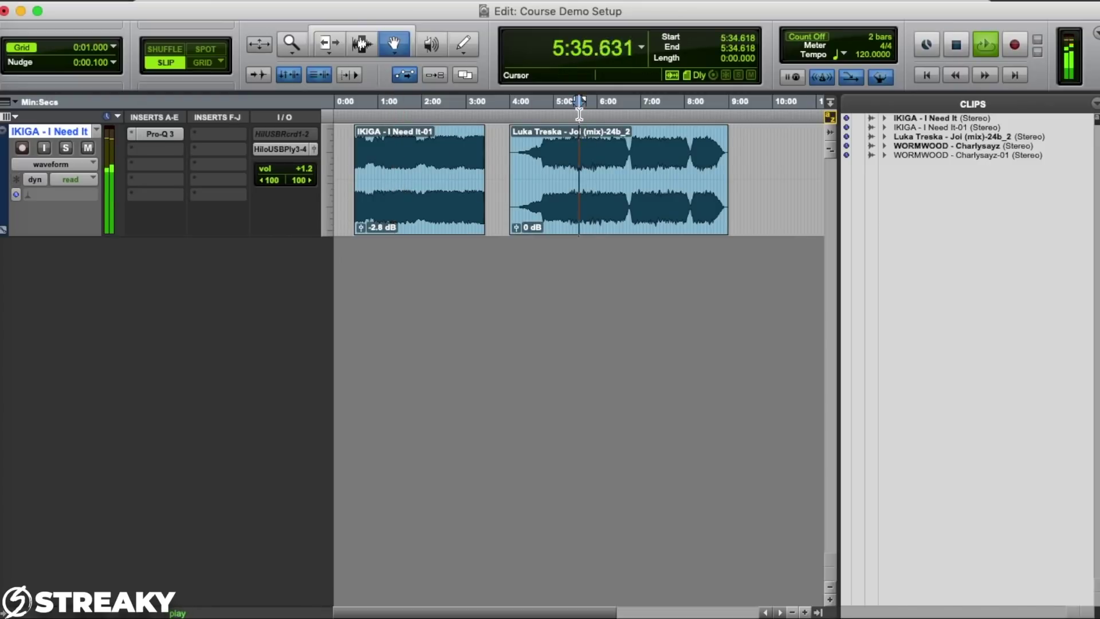
{"action": "key", "text": "space"}
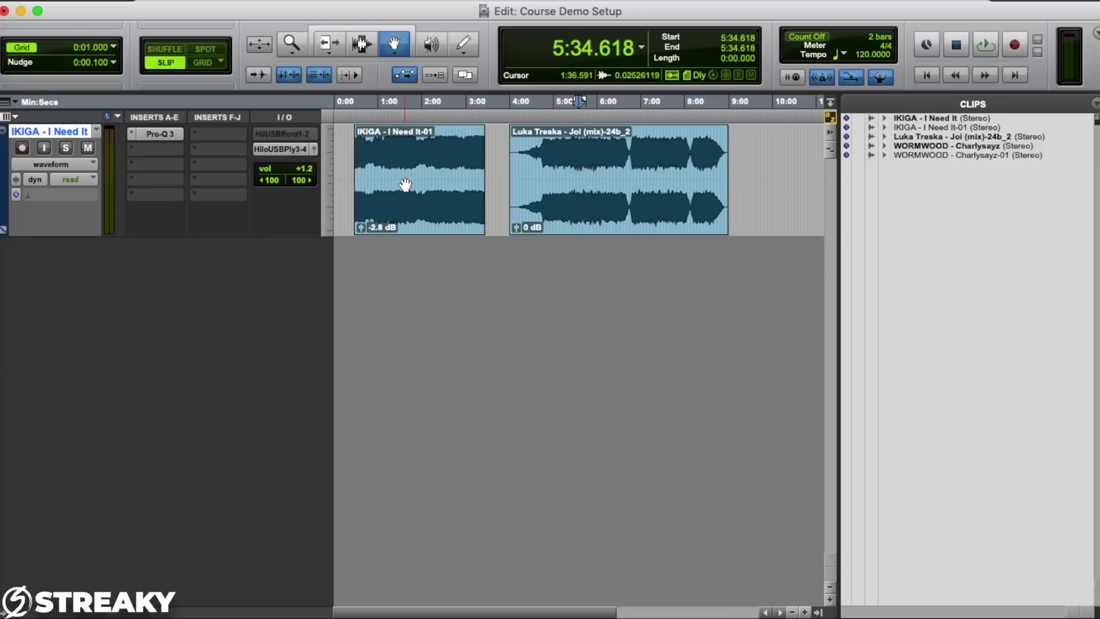
Open the track's Pro-Q 3 insert, keep its linear phase resolution at High, and reposition the plug-in window.
{"action": "left_click", "coordinate": [164, 136]}
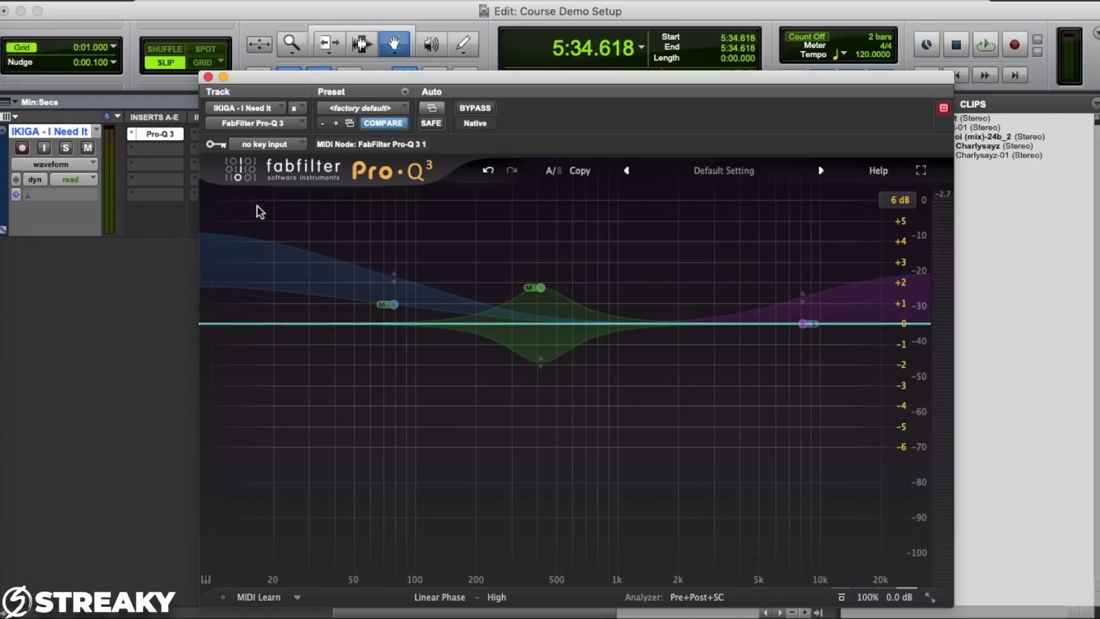
{"action": "mouse_move", "coordinate": [418, 229]}
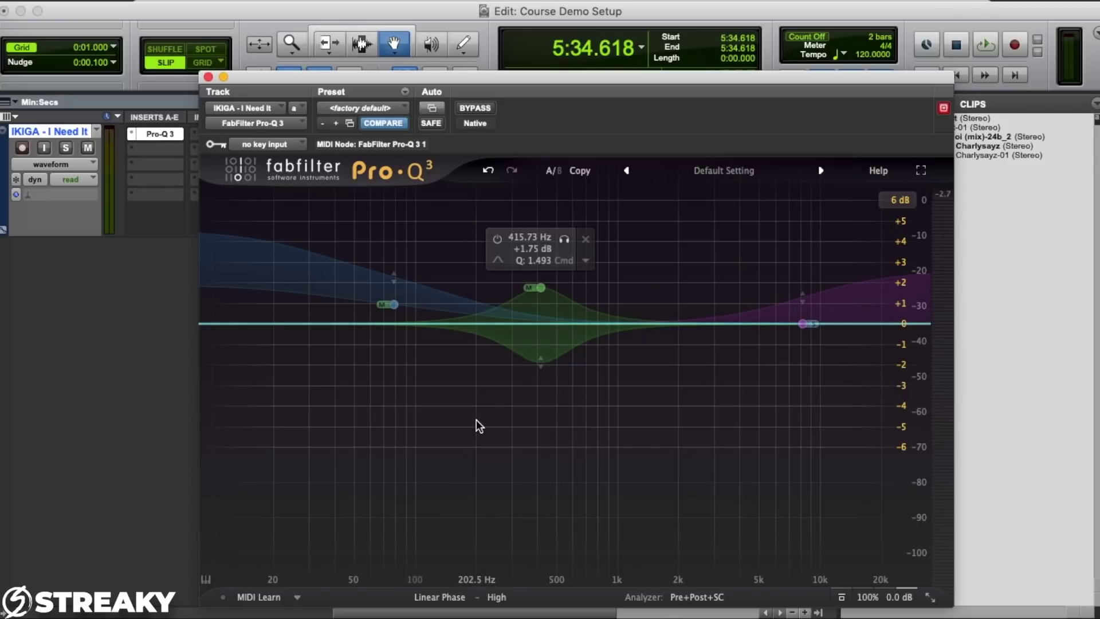
{"action": "left_click", "coordinate": [497, 603]}
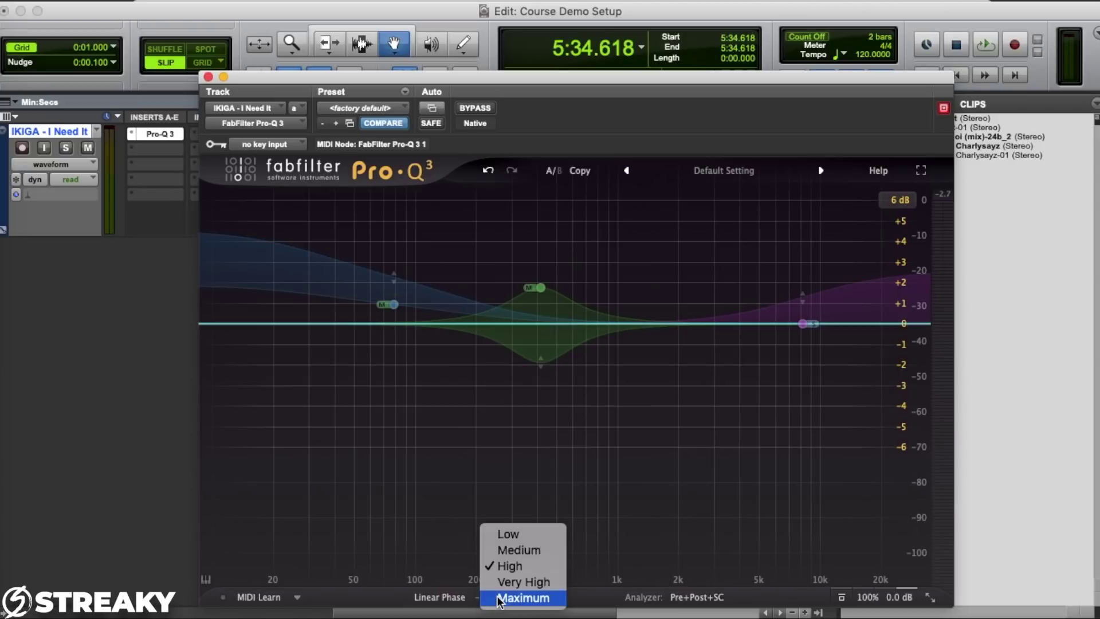
{"action": "left_click", "coordinate": [505, 564]}
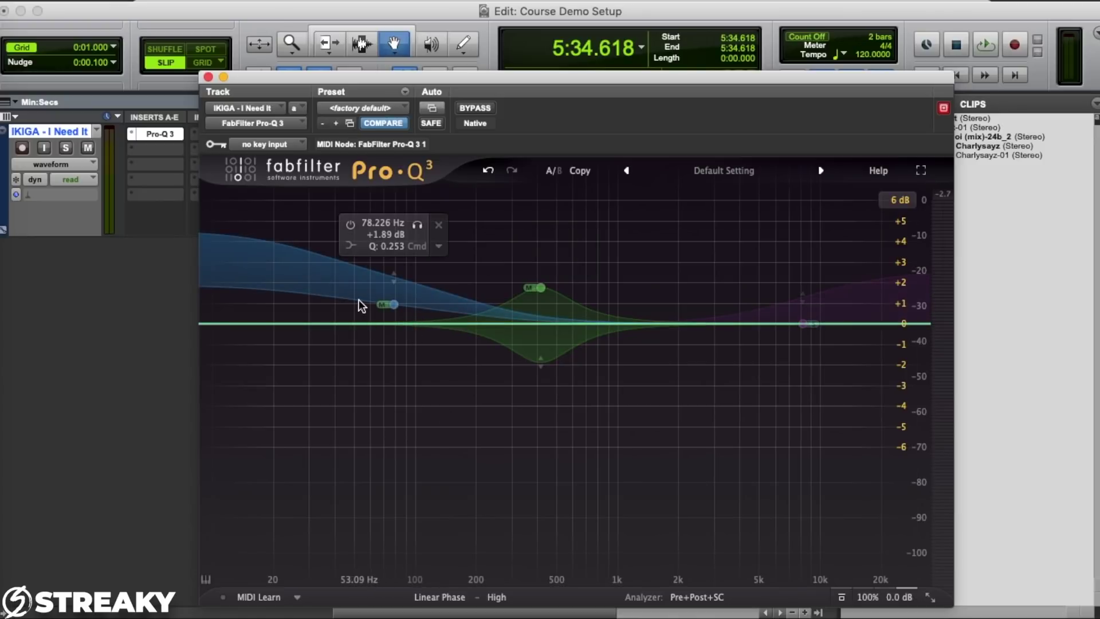
{"action": "left_click_drag", "start_coordinate": [363, 80], "coordinate": [369, 62]}
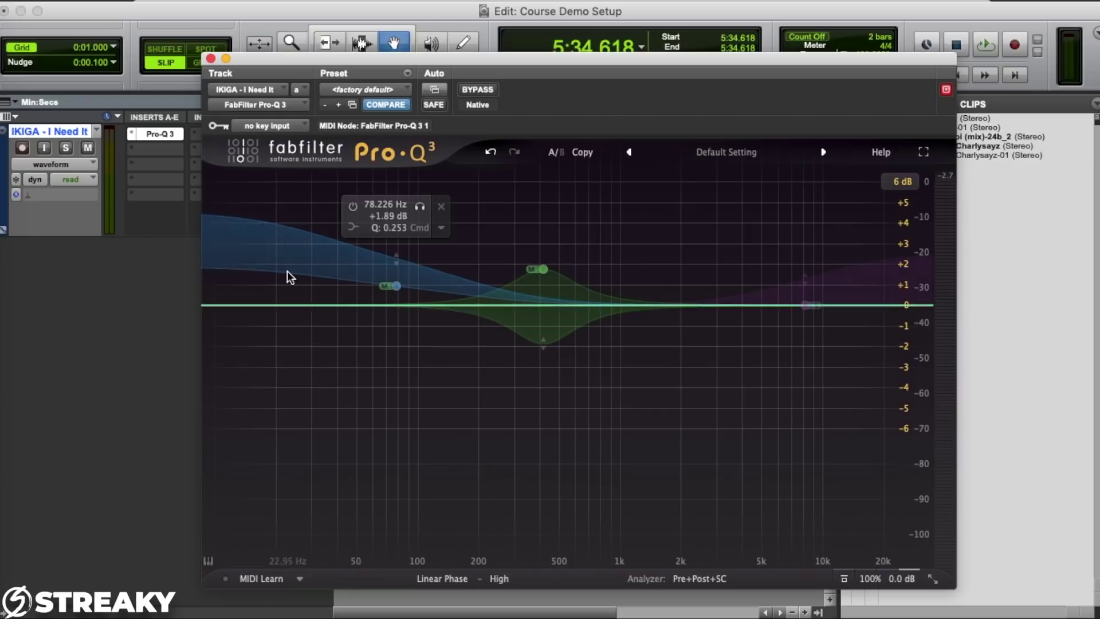
Enable the low-shelf band in the Mid channel near 78 Hz.
{"action": "mouse_move", "coordinate": [399, 287]}
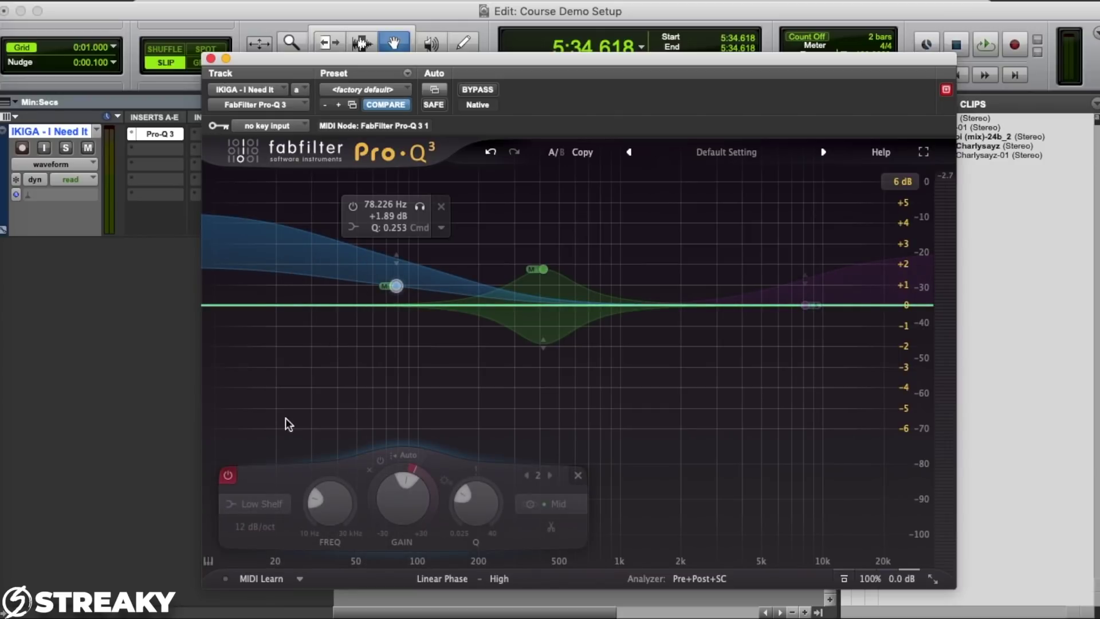
{"action": "left_click", "coordinate": [228, 474]}
{"action": "double_click", "coordinate": [397, 286]}
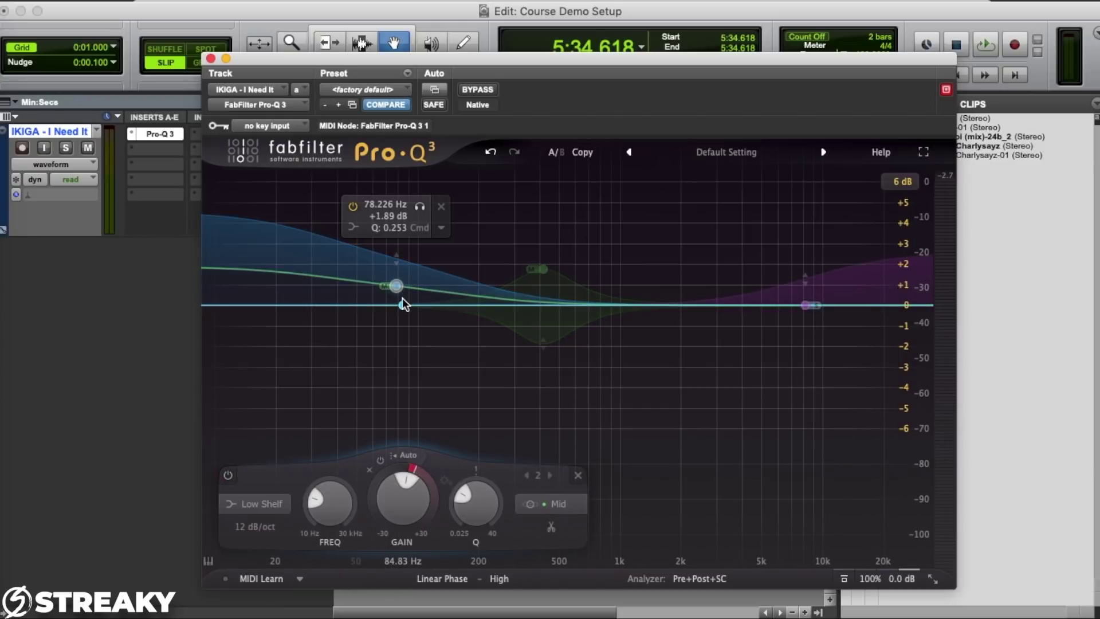
{"action": "double_click", "coordinate": [397, 286]}
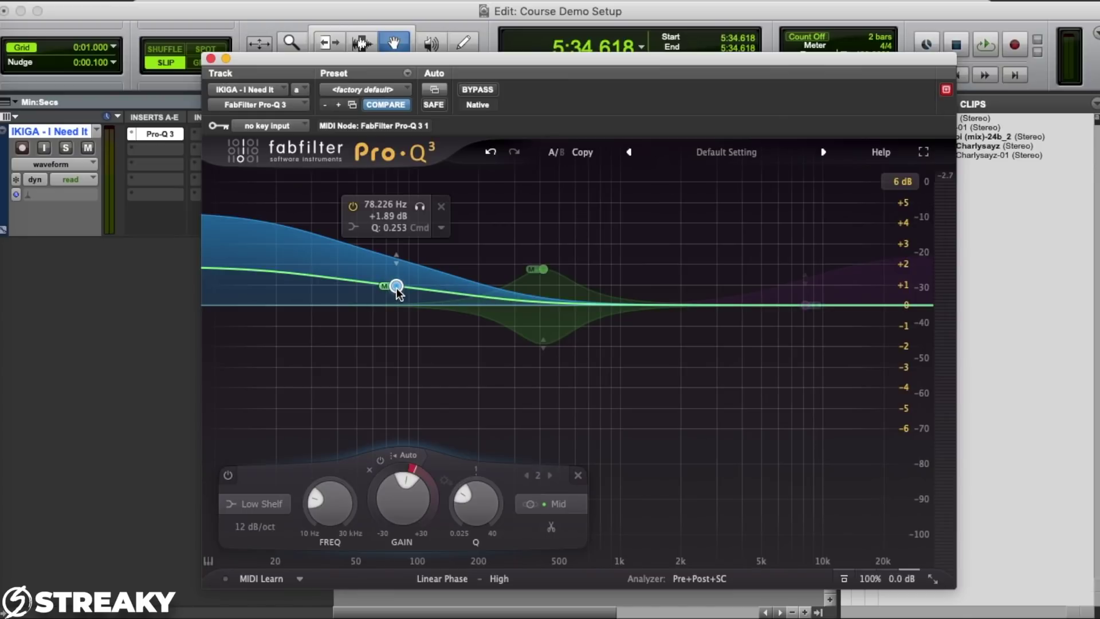
{"action": "right_click", "coordinate": [396, 287]}
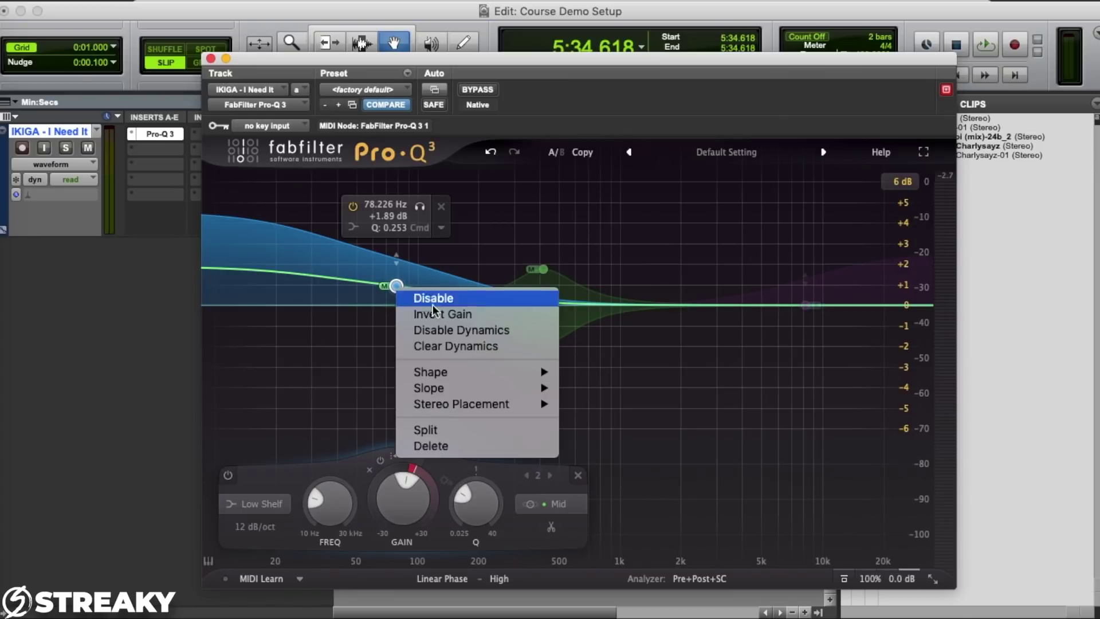
{"action": "left_click", "coordinate": [380, 298]}
Adjust the low shelf to about 79 Hz and +1.6 dB gain, and slightly increase its upward dynamic range.
{"action": "left_click_drag", "start_coordinate": [396, 287], "coordinate": [402, 291]}
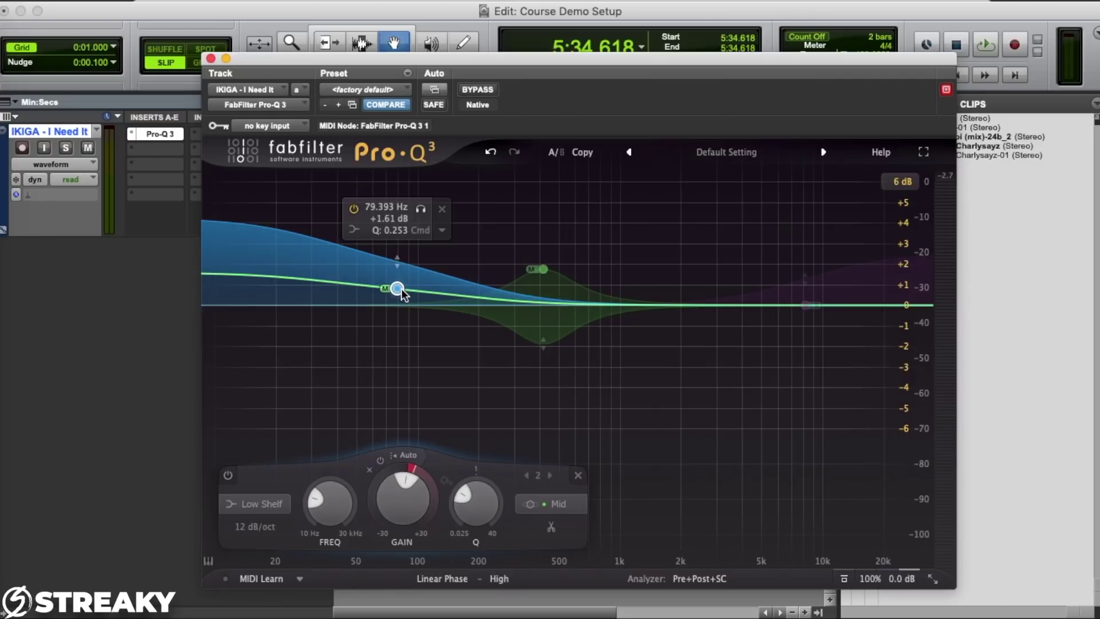
{"action": "right_click", "coordinate": [402, 288]}
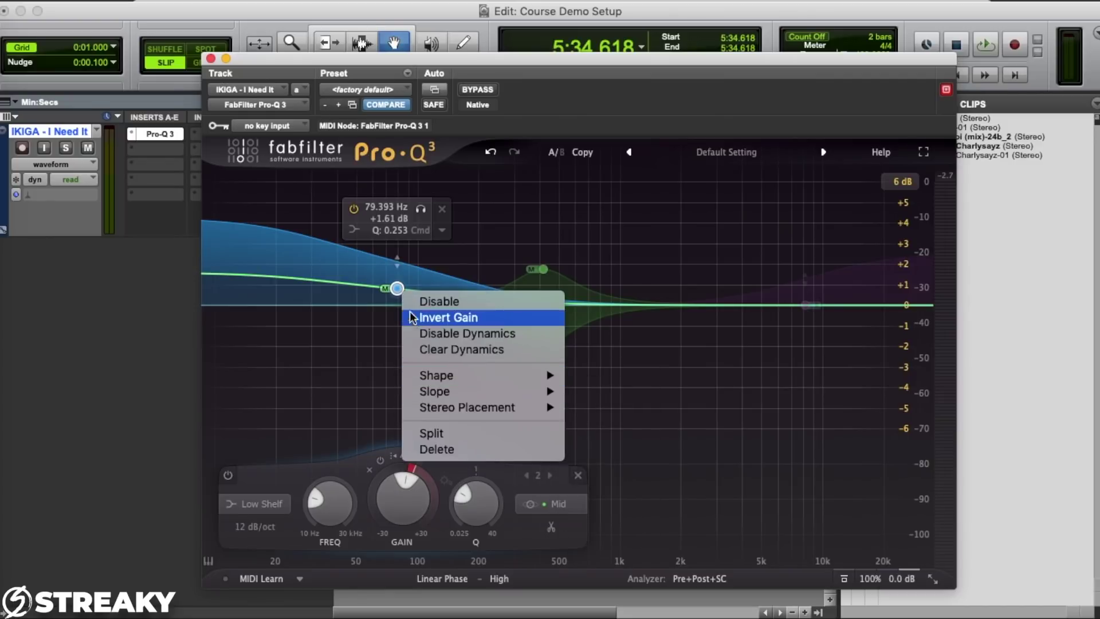
{"action": "left_click", "coordinate": [387, 311]}
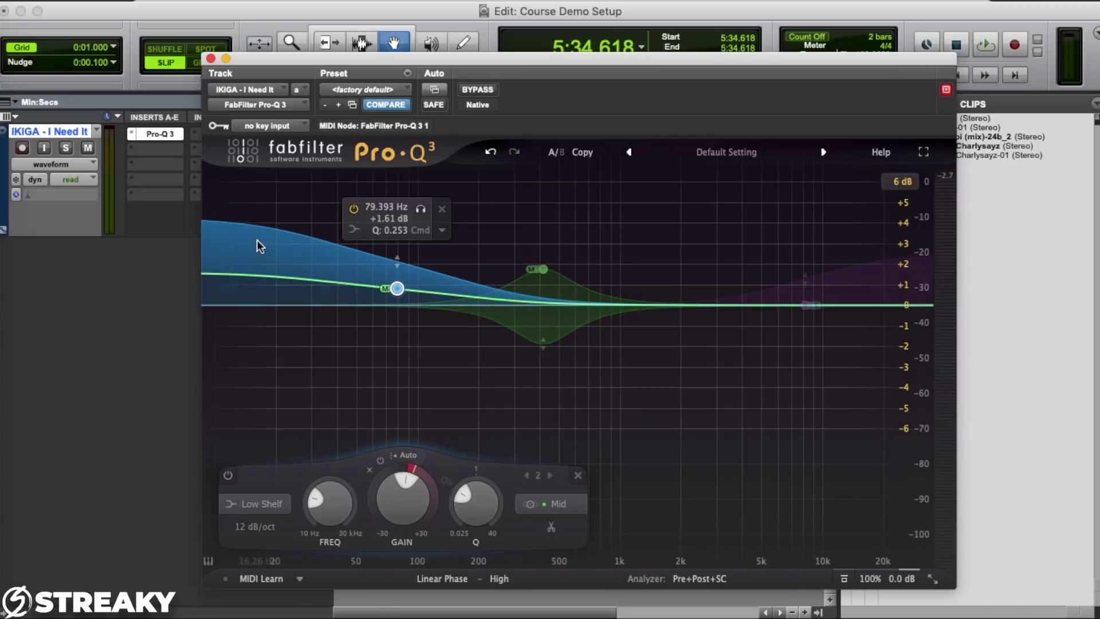
{"action": "right_click", "coordinate": [395, 290]}
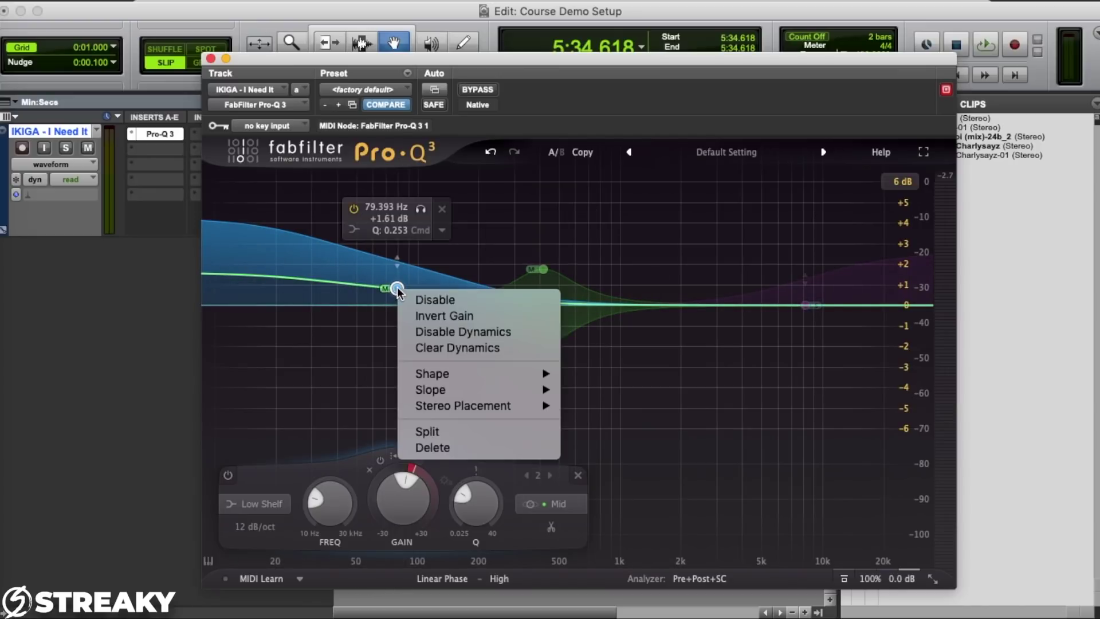
{"action": "left_click", "coordinate": [370, 301]}
{"action": "mouse_move", "coordinate": [395, 263]}
{"action": "left_mouse_down"}
{"action": "mouse_move", "coordinate": [399, 314]}
{"action": "mouse_move", "coordinate": [397, 260]}
{"action": "left_mouse_up"}
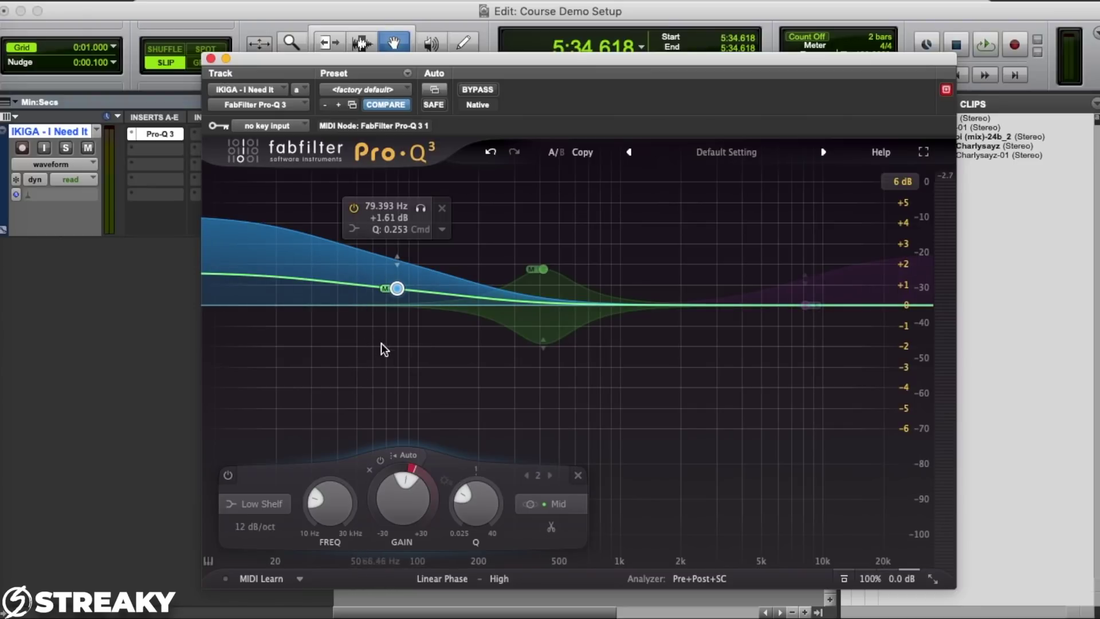
Play the second clip briefly to watch the dynamic low shelf react.
{"action": "mouse_move", "coordinate": [510, 321]}
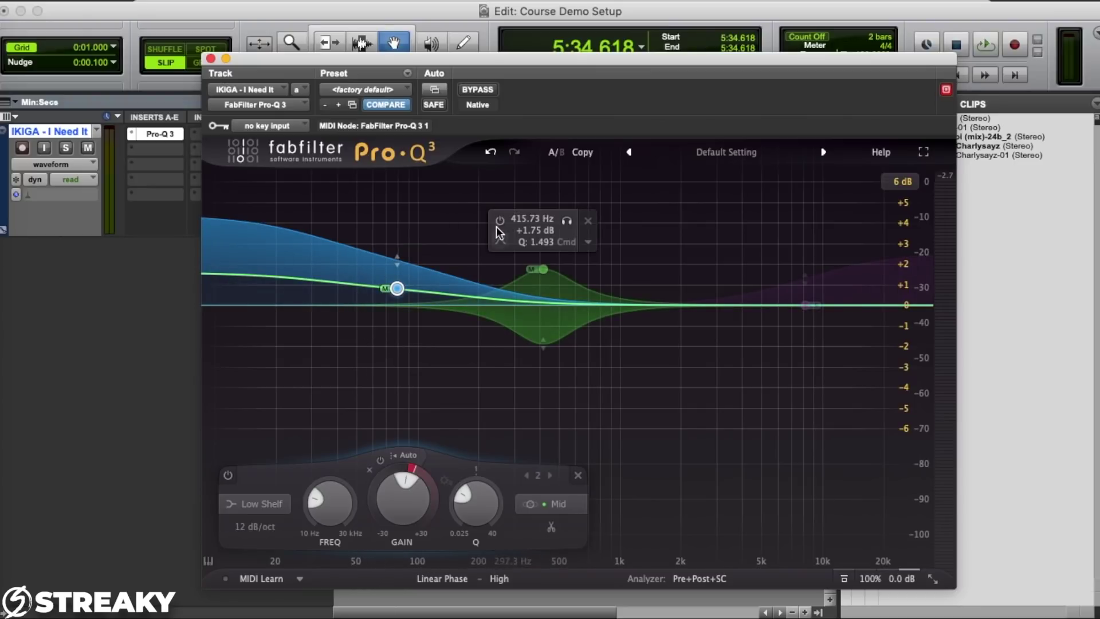
{"action": "mouse_move", "coordinate": [452, 246]}
{"action": "key", "text": "space"}
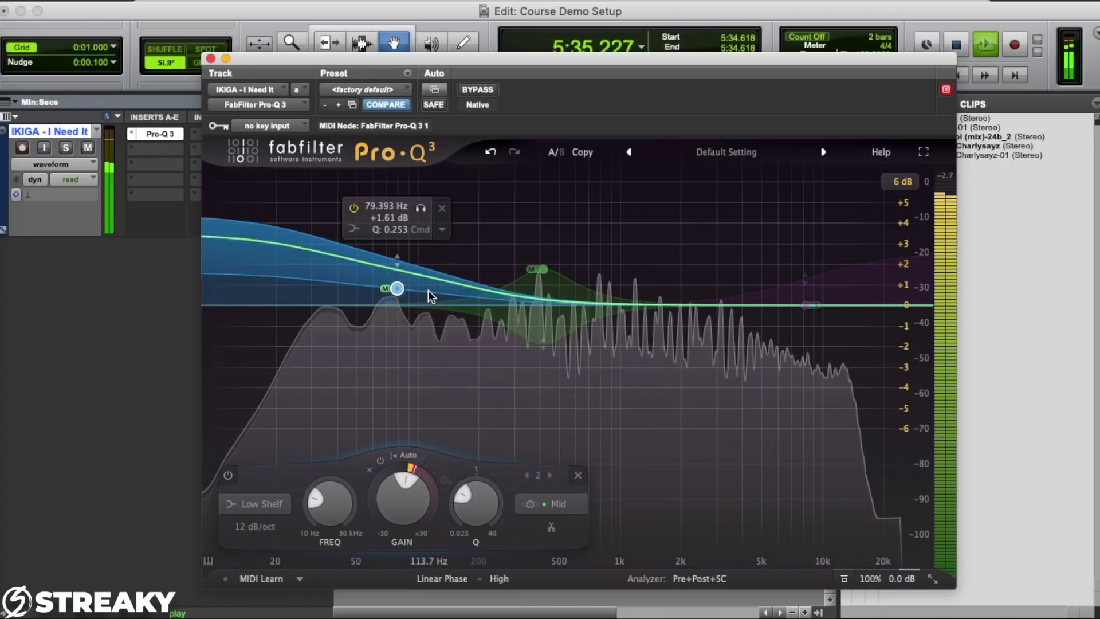
{"action": "key", "text": "space"}
Play the first clip from about 1:44.6 and compare the low shelf with the equalizer active and bypassed.
{"action": "left_click_drag", "start_coordinate": [387, 55], "coordinate": [411, 63]}
{"action": "left_click", "coordinate": [411, 122]}
{"action": "key", "text": "space"}
{"action": "mouse_move", "coordinate": [421, 189]}
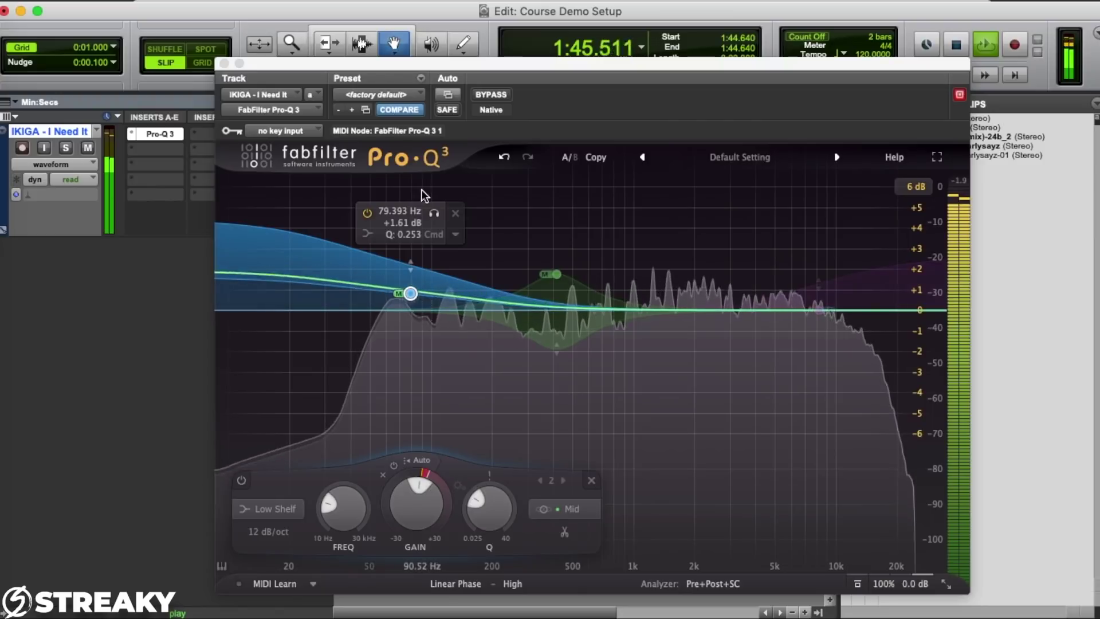
{"action": "left_click", "coordinate": [491, 93]}
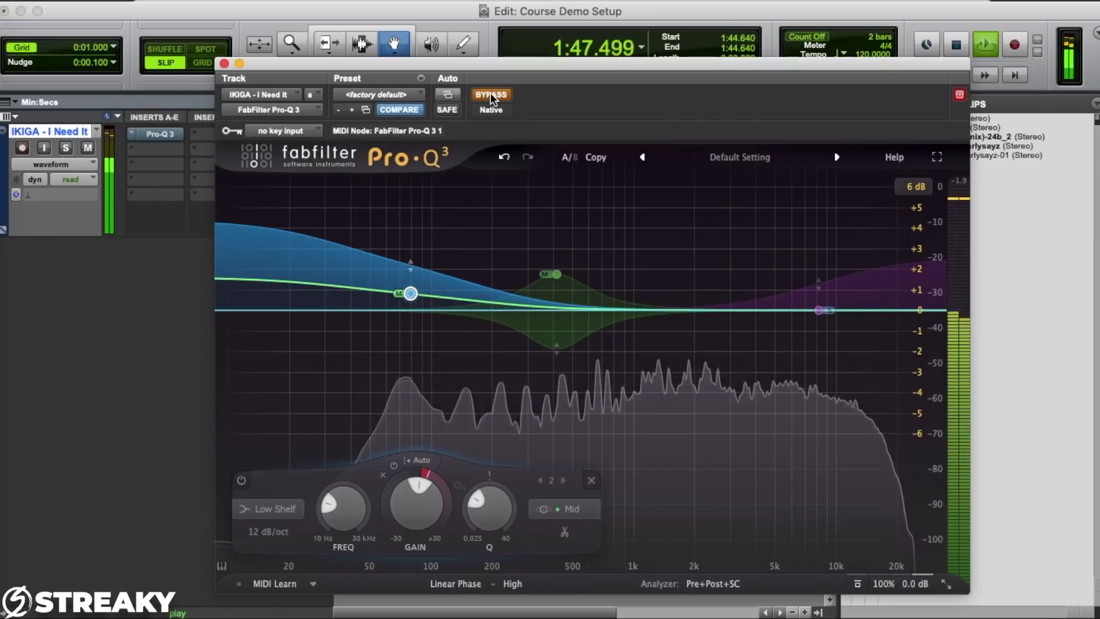
{"action": "left_click", "coordinate": [491, 93]}
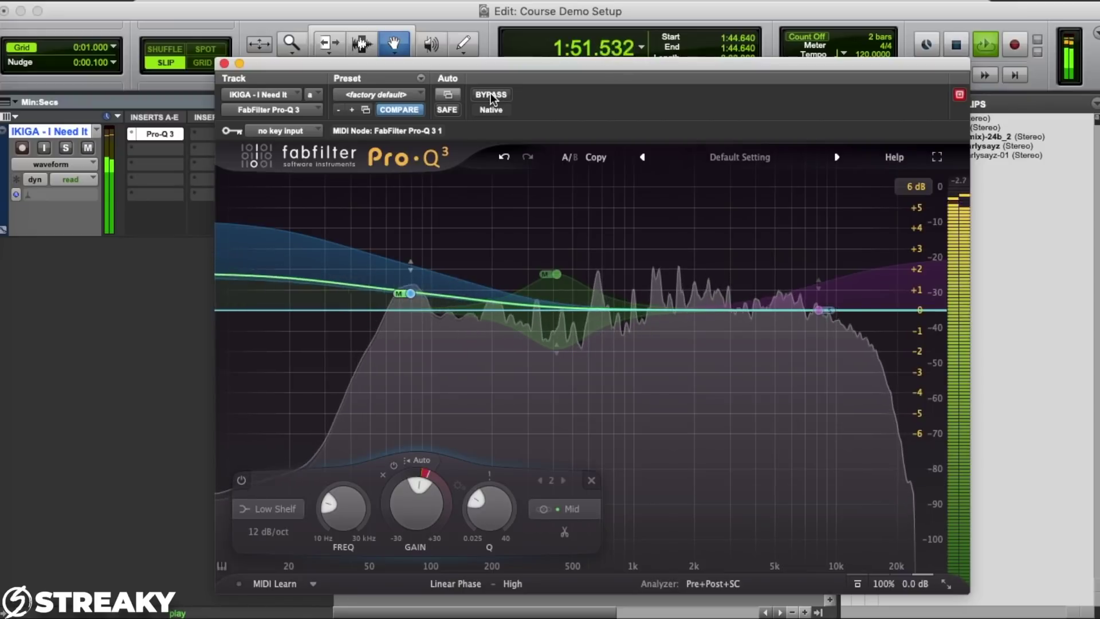
{"action": "left_click", "coordinate": [490, 93]}
{"action": "key", "text": "space"}
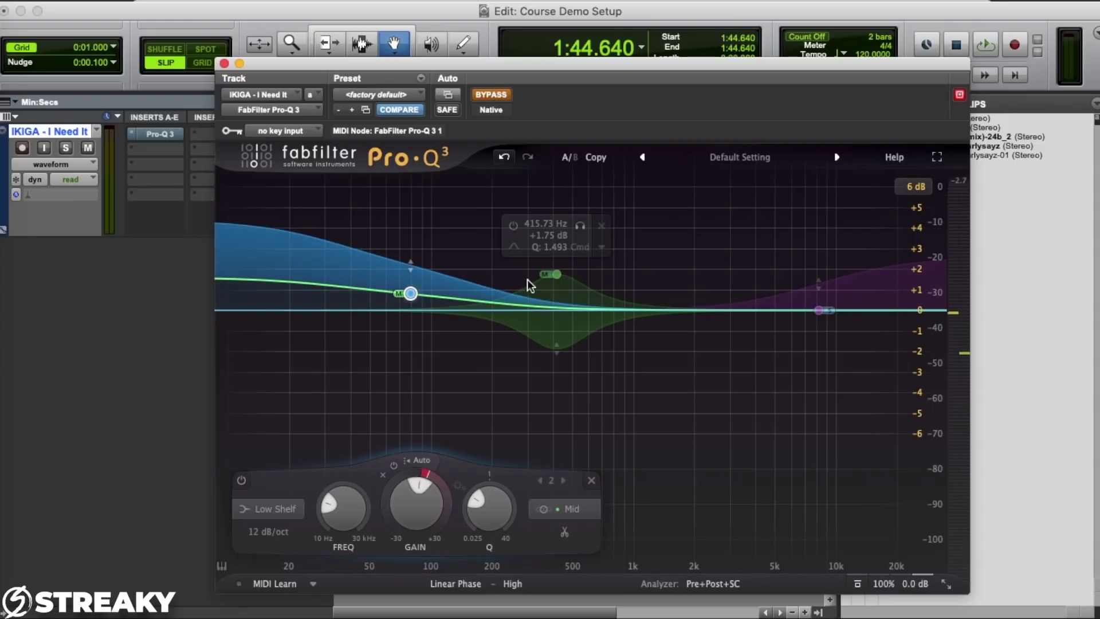
Reactivate the equalizer and enable the bell band near 416 Hz, keeping its stereo placement on Mid.
{"action": "left_click", "coordinate": [549, 279]}
{"action": "left_click", "coordinate": [490, 94]}
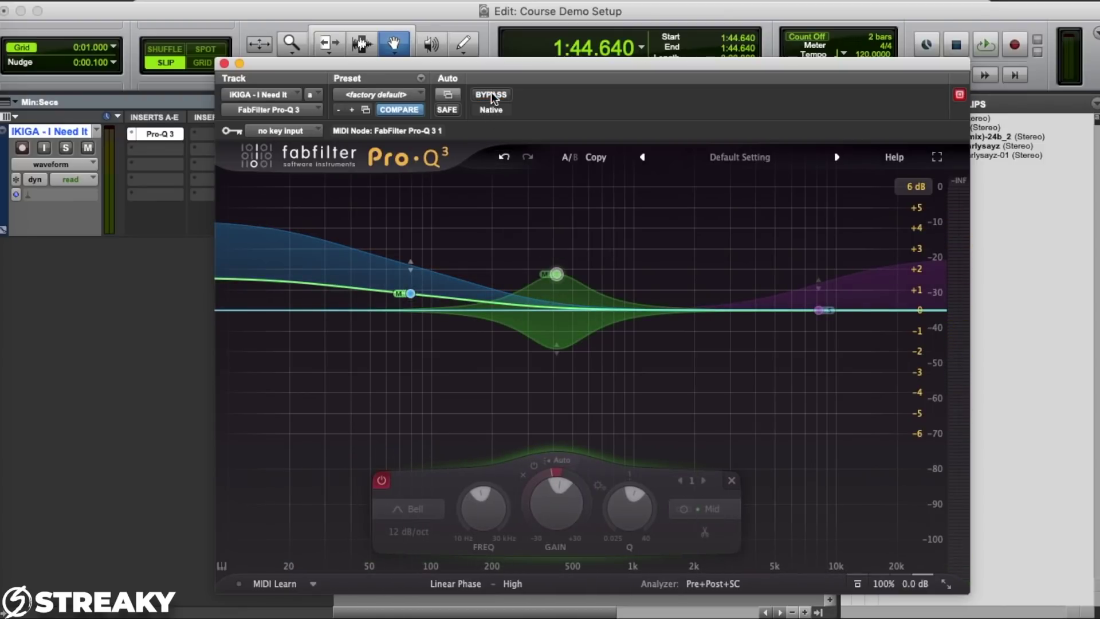
{"action": "left_click", "coordinate": [554, 273]}
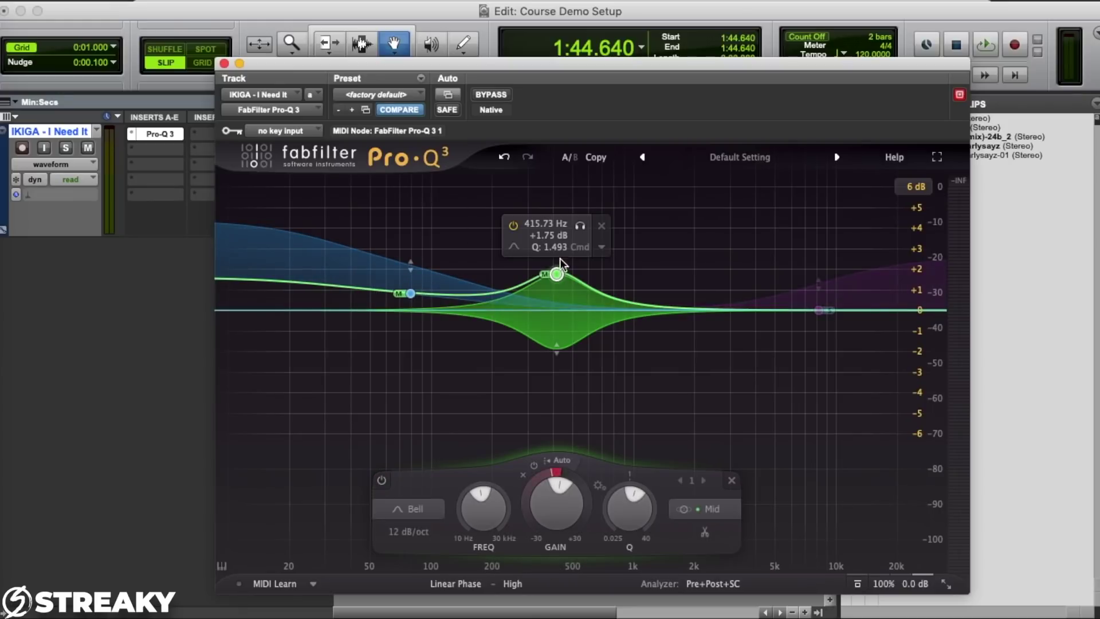
{"action": "right_click", "coordinate": [558, 274]}
{"action": "mouse_move", "coordinate": [642, 390]}
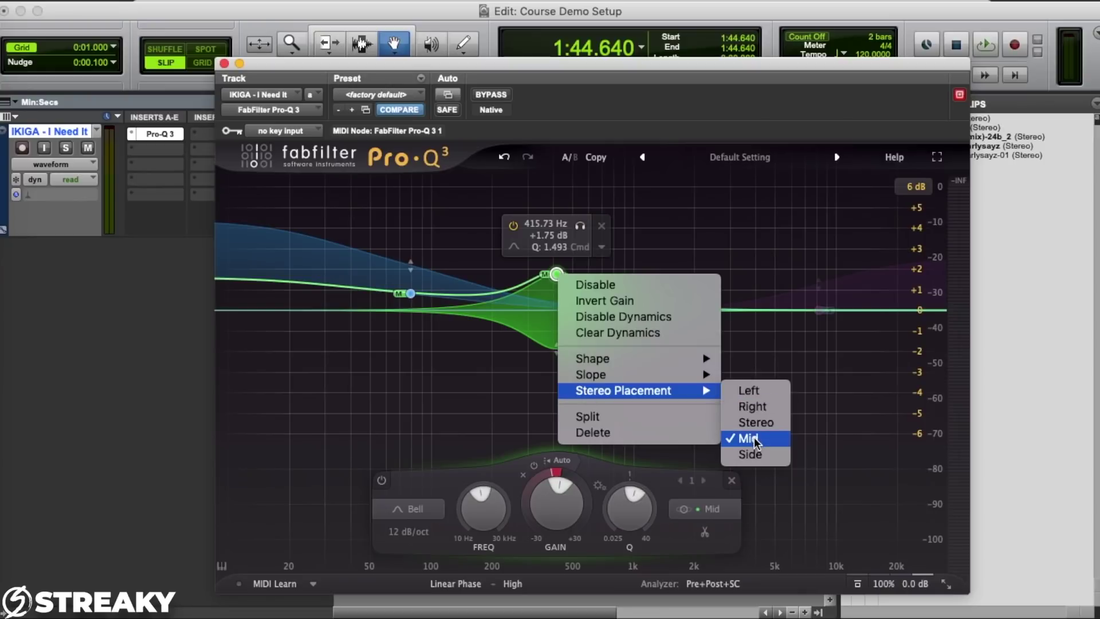
{"action": "left_click", "coordinate": [755, 439]}
Try the bell band near 0 dB gain, with its dynamic range boosting to about +3 dB and cutting to about -2 dB.
{"action": "left_click_drag", "start_coordinate": [556, 274], "coordinate": [556, 318]}
{"action": "left_click_drag", "start_coordinate": [555, 385], "coordinate": [554, 246]}
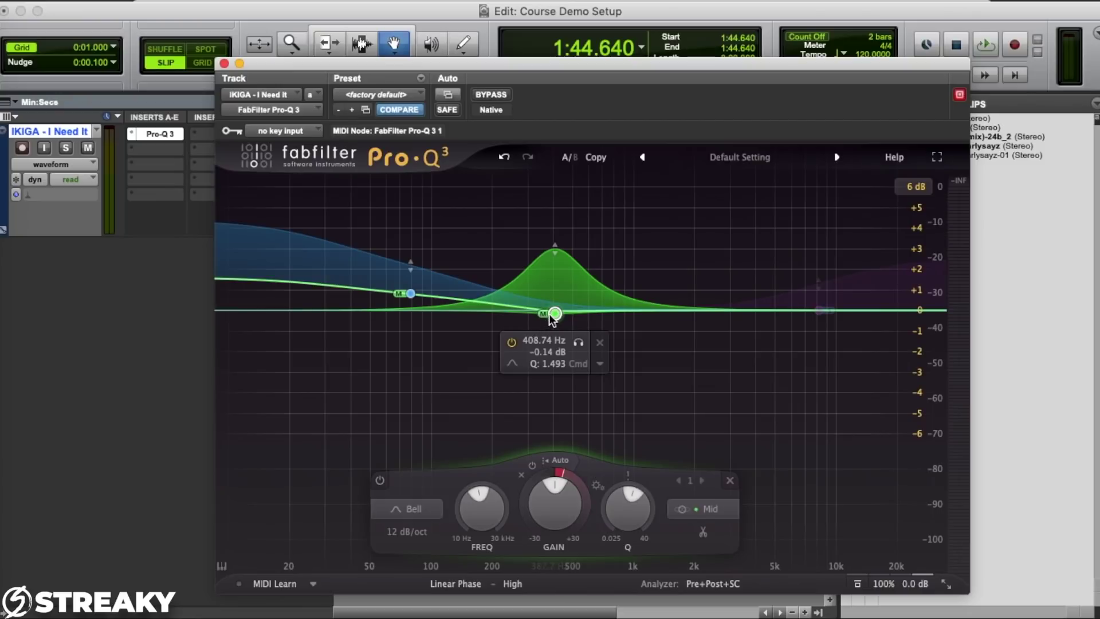
{"action": "left_click_drag", "start_coordinate": [555, 251], "coordinate": [555, 356]}
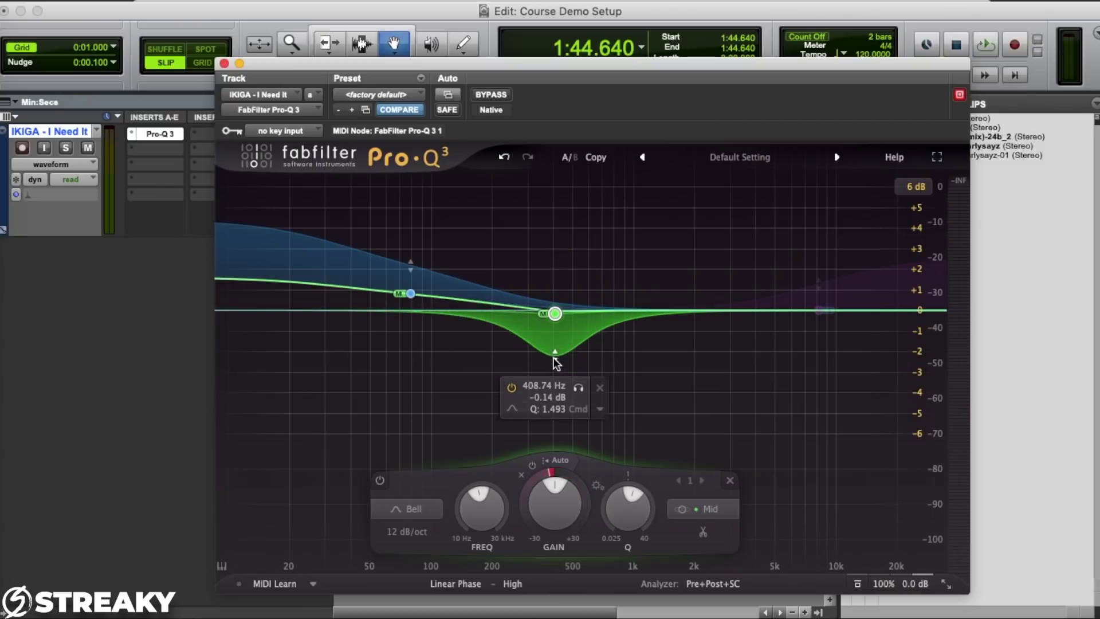
Set the bell band to about 413 Hz and +1.6 dB gain, with its dynamic range reaching down to about -2.4 dB.
{"action": "left_click_drag", "start_coordinate": [555, 314], "coordinate": [556, 278]}
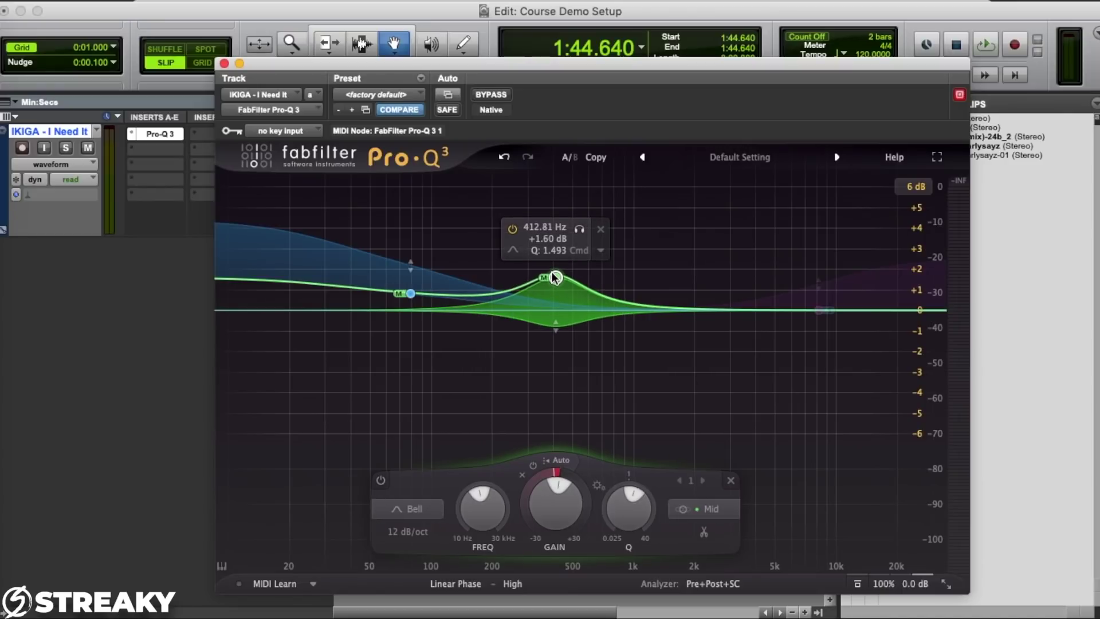
{"action": "left_click_drag", "start_coordinate": [556, 323], "coordinate": [549, 358]}
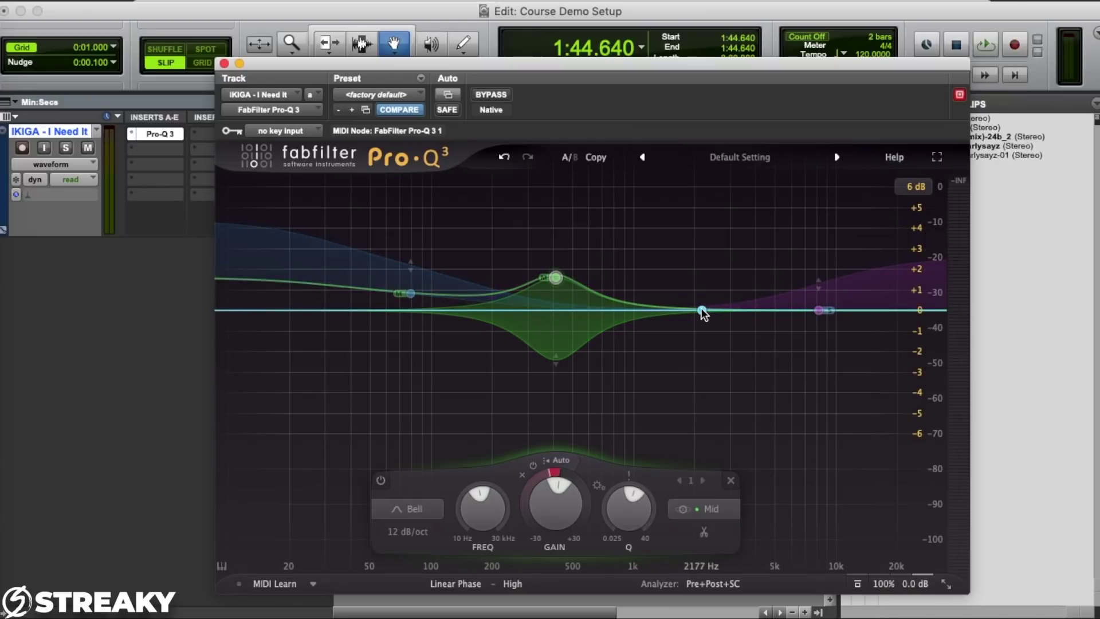
{"action": "mouse_move", "coordinate": [561, 358]}
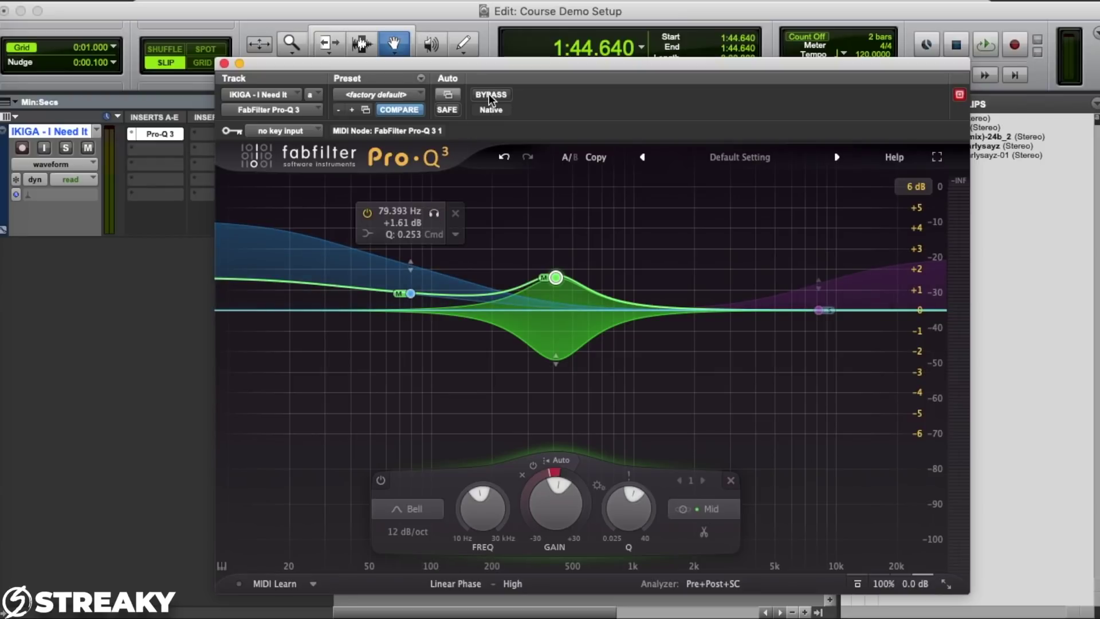
Play the first clip again and compare the combined low-shelf and bell processing with the equalizer active and bypassed.
{"action": "key", "text": "space"}
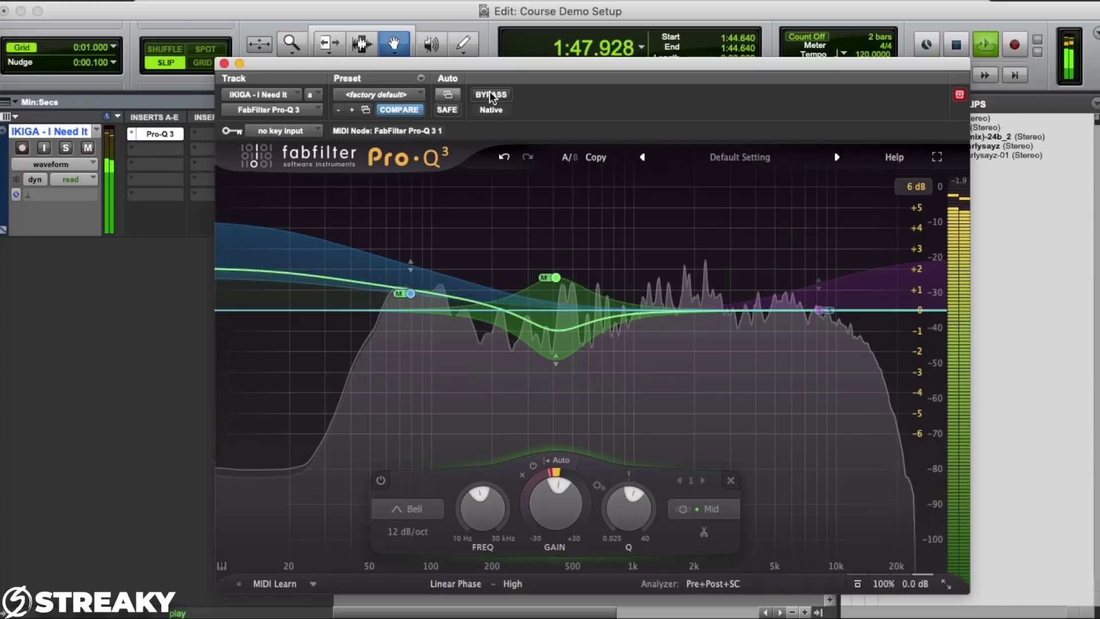
{"action": "left_click", "coordinate": [489, 95]}
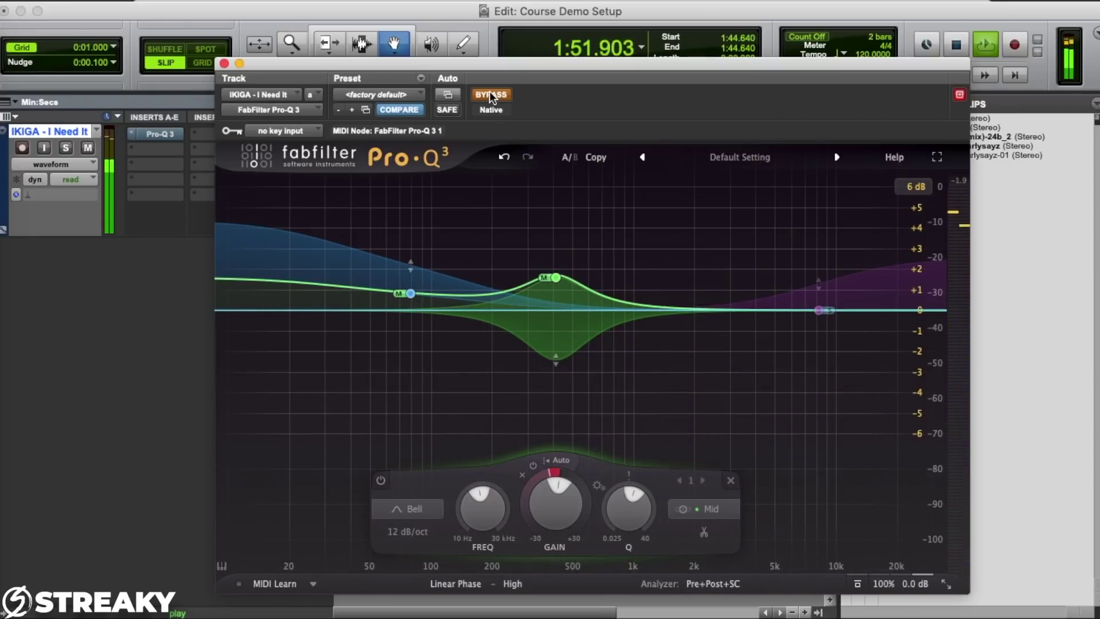
{"action": "left_click", "coordinate": [489, 94]}
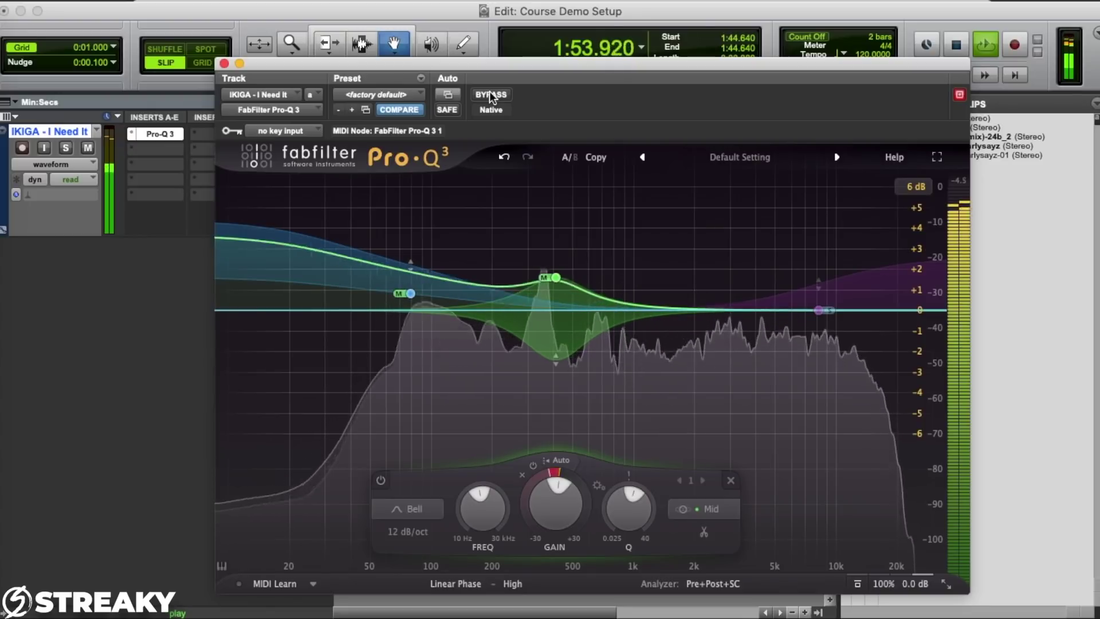
{"action": "left_click", "coordinate": [490, 95]}
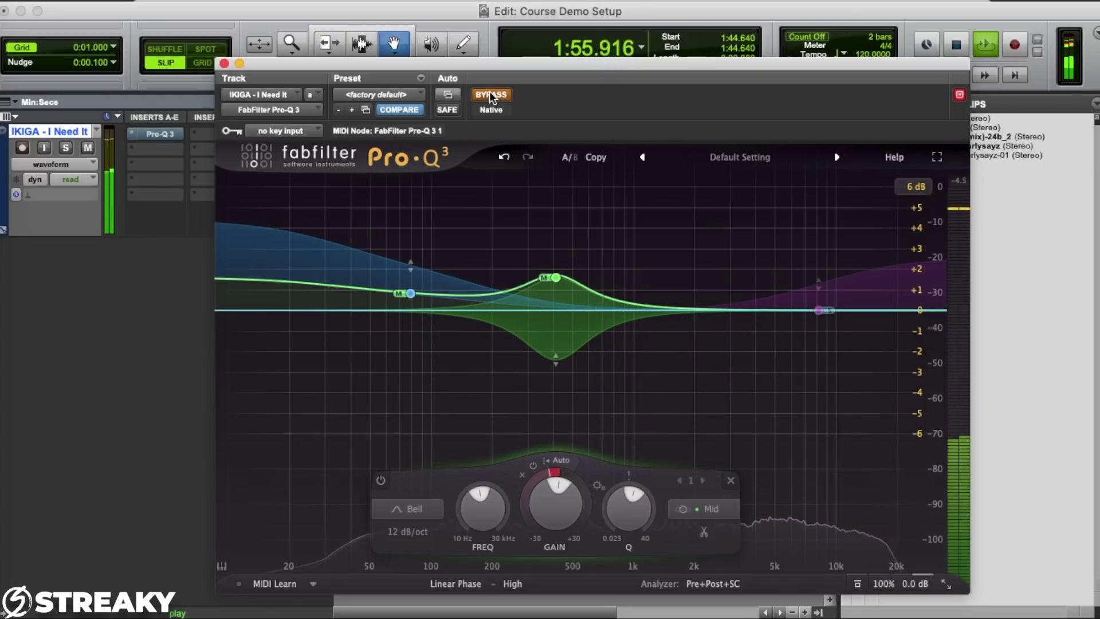
Continue comparing the low-shelf and bell processing with the bypassed sound, leave the equalizer active and stop playback.
{"action": "left_click", "coordinate": [490, 94]}
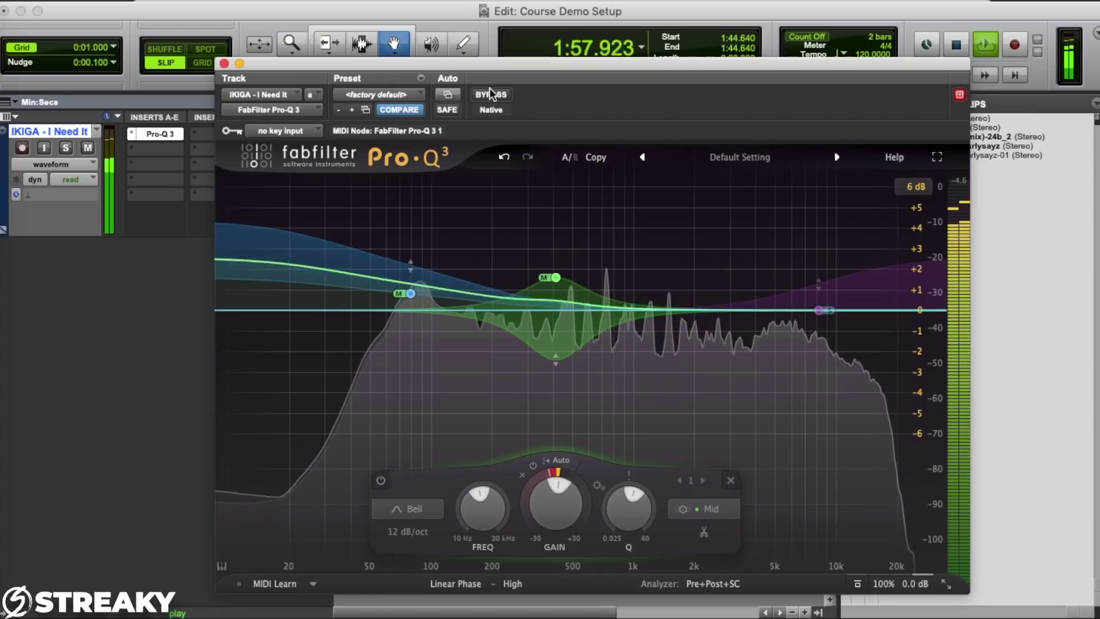
{"action": "left_click", "coordinate": [490, 93]}
{"action": "left_click", "coordinate": [490, 94]}
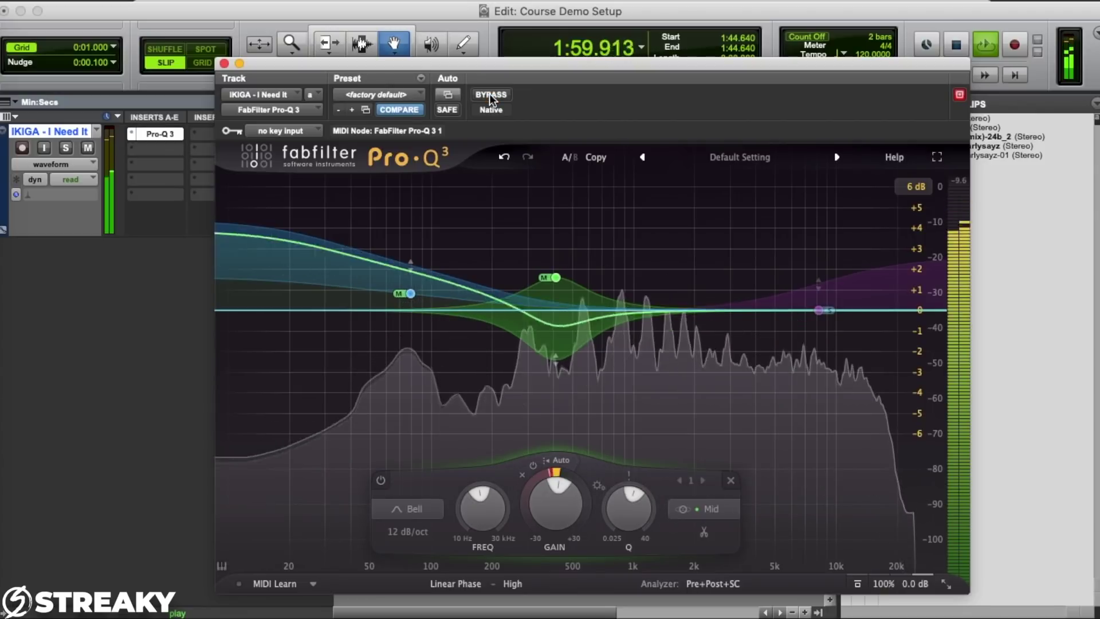
{"action": "left_click", "coordinate": [489, 94]}
{"action": "left_click", "coordinate": [490, 94]}
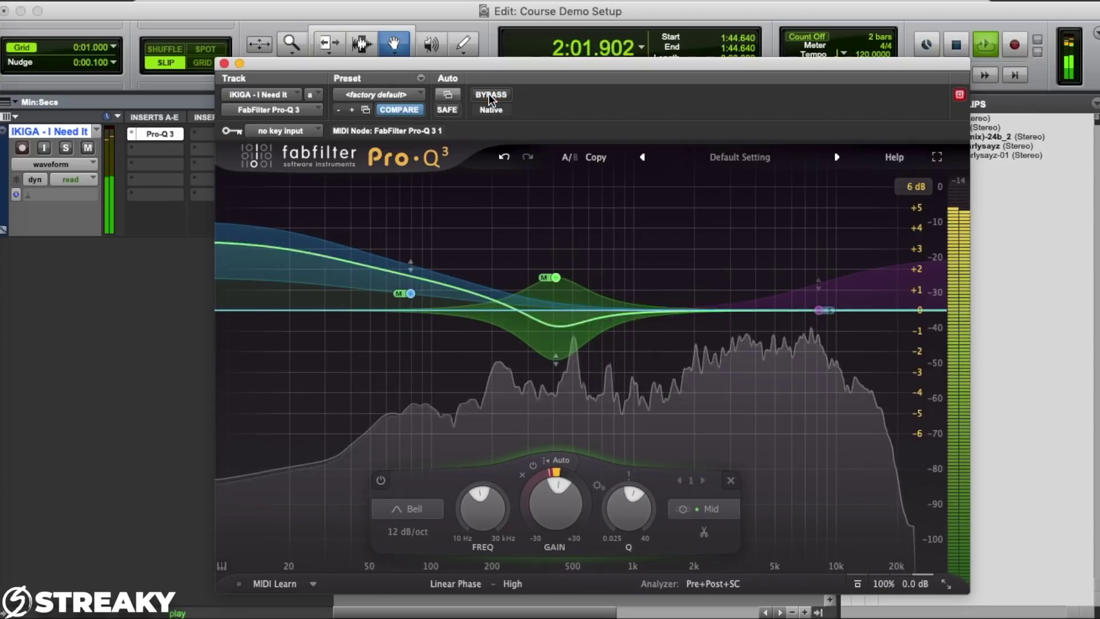
{"action": "key", "text": "space"}
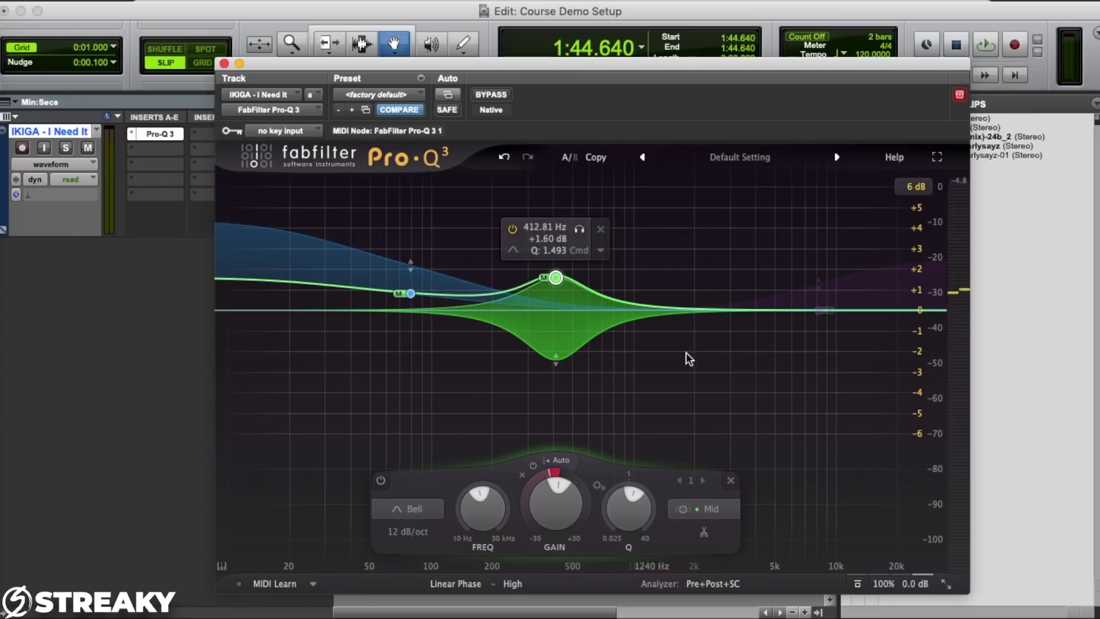
Enable the high-shelf band near 8156 Hz, keeping its stereo placement on Side.
{"action": "left_click", "coordinate": [819, 310]}
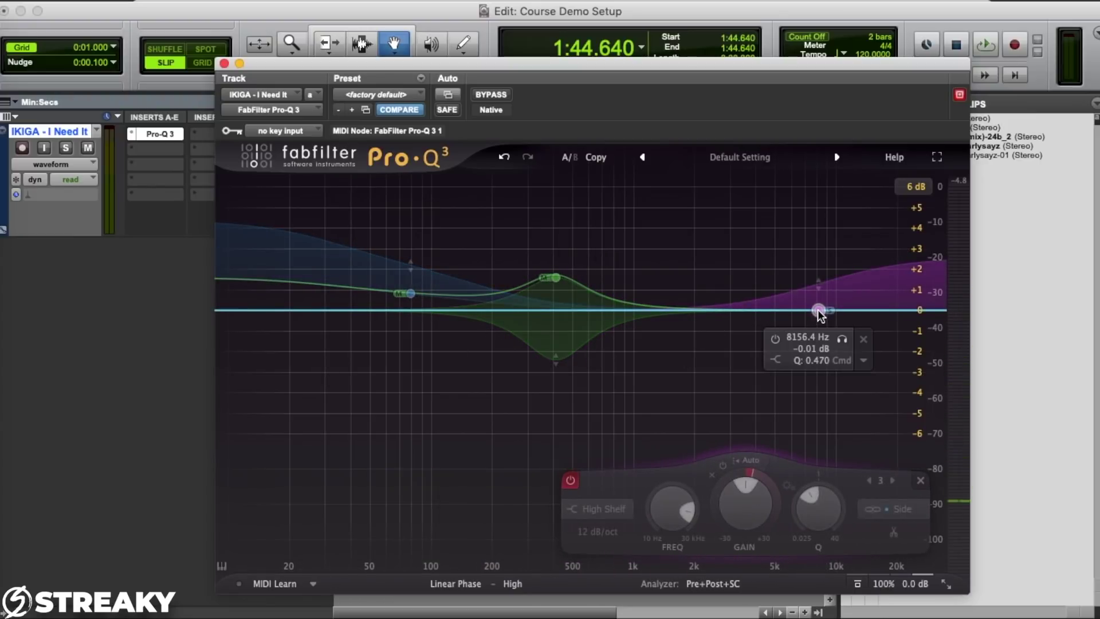
{"action": "left_click", "coordinate": [570, 480]}
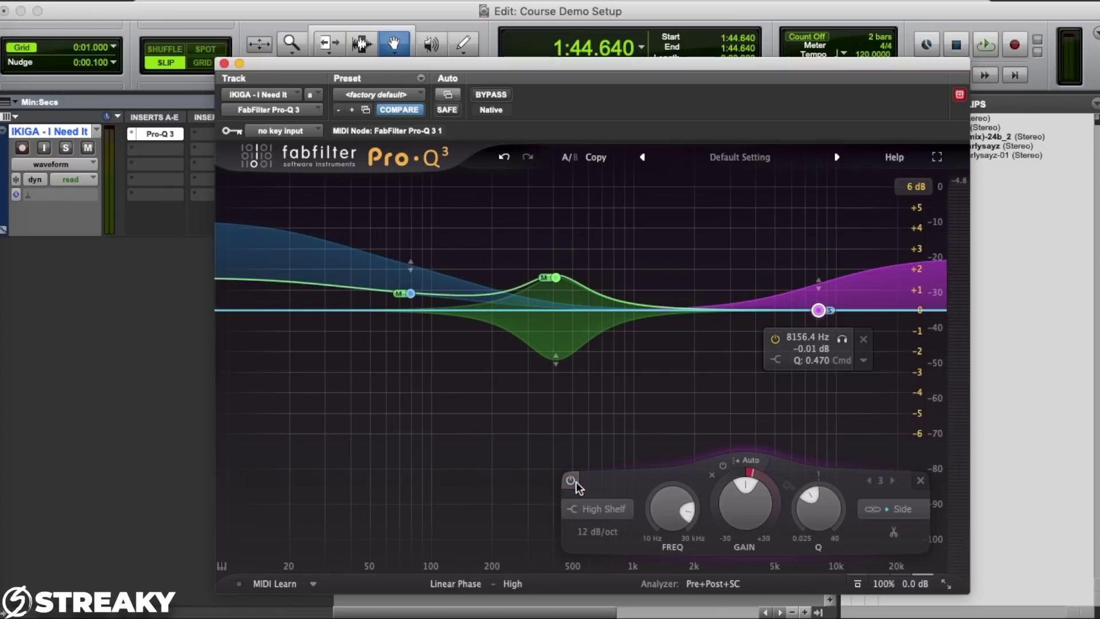
{"action": "right_click", "coordinate": [815, 315]}
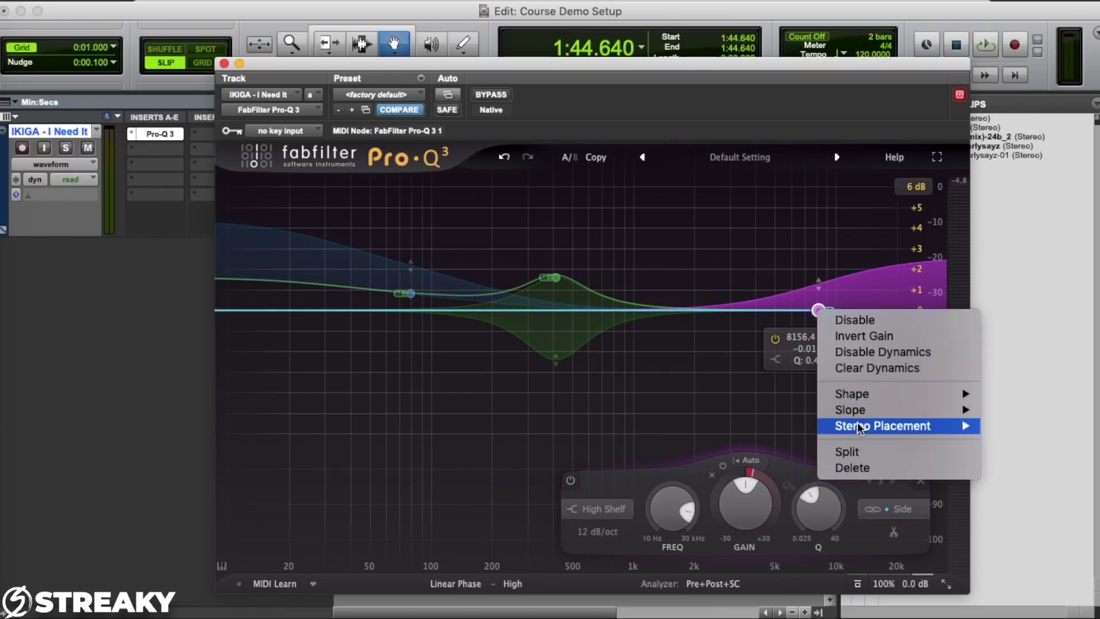
{"action": "left_click", "coordinate": [812, 315]}
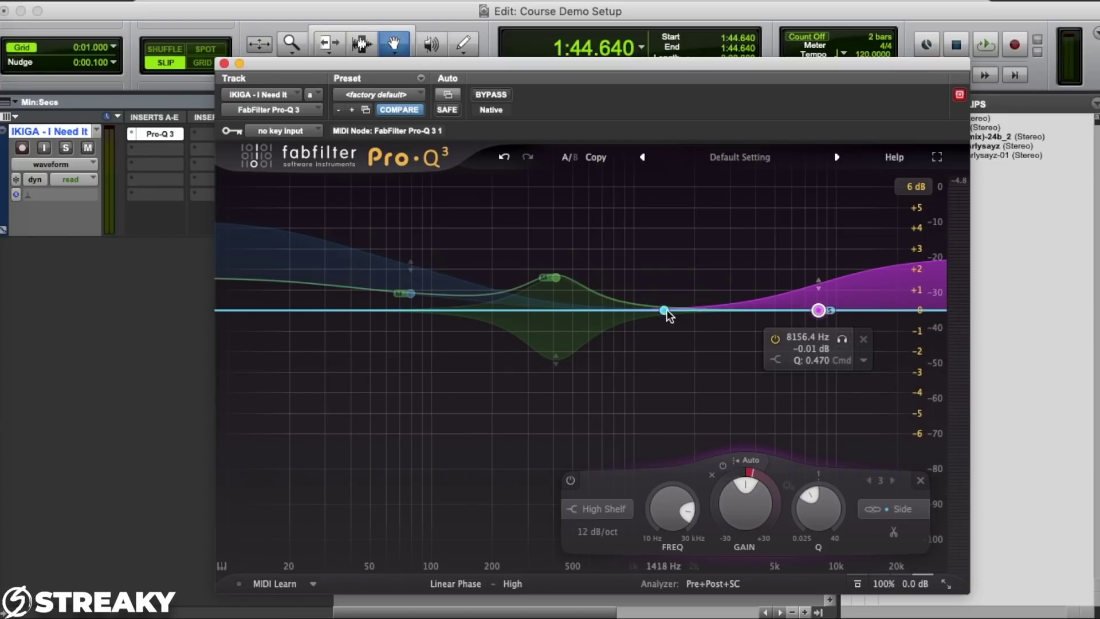
{"action": "mouse_move", "coordinate": [831, 302]}
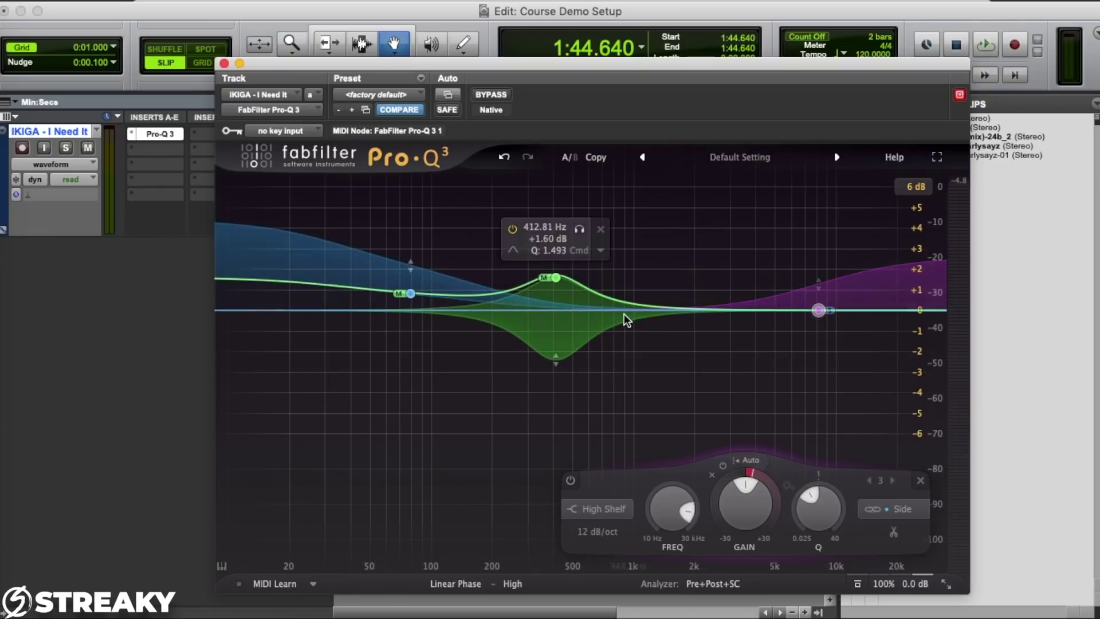
Play the first clip from about 1:21.6, compare the three-band processing with the equalizer active and bypassed, and stop playback.
{"action": "left_click_drag", "start_coordinate": [482, 64], "coordinate": [469, 159]}
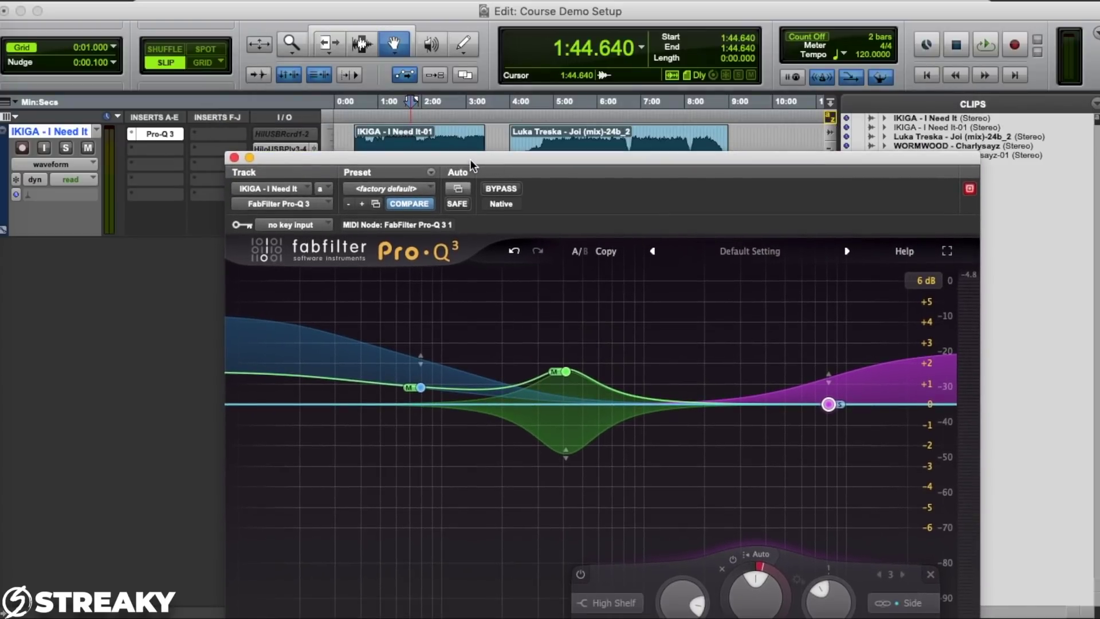
{"action": "left_click", "coordinate": [395, 116]}
{"action": "key", "text": "space"}
{"action": "left_click_drag", "start_coordinate": [484, 151], "coordinate": [491, 86]}
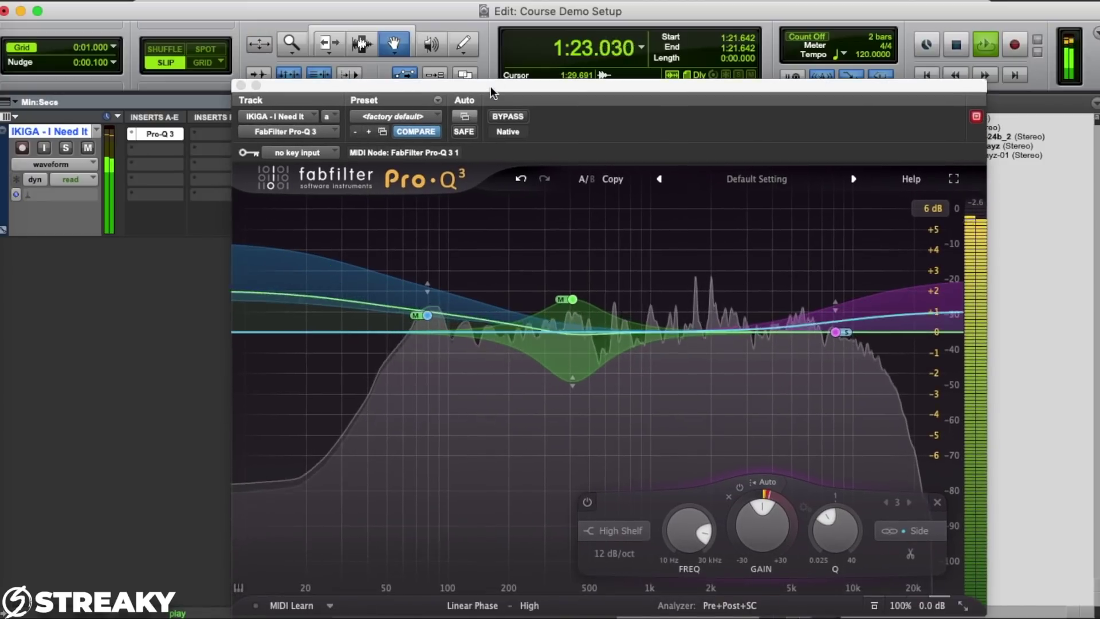
{"action": "left_click", "coordinate": [508, 115]}
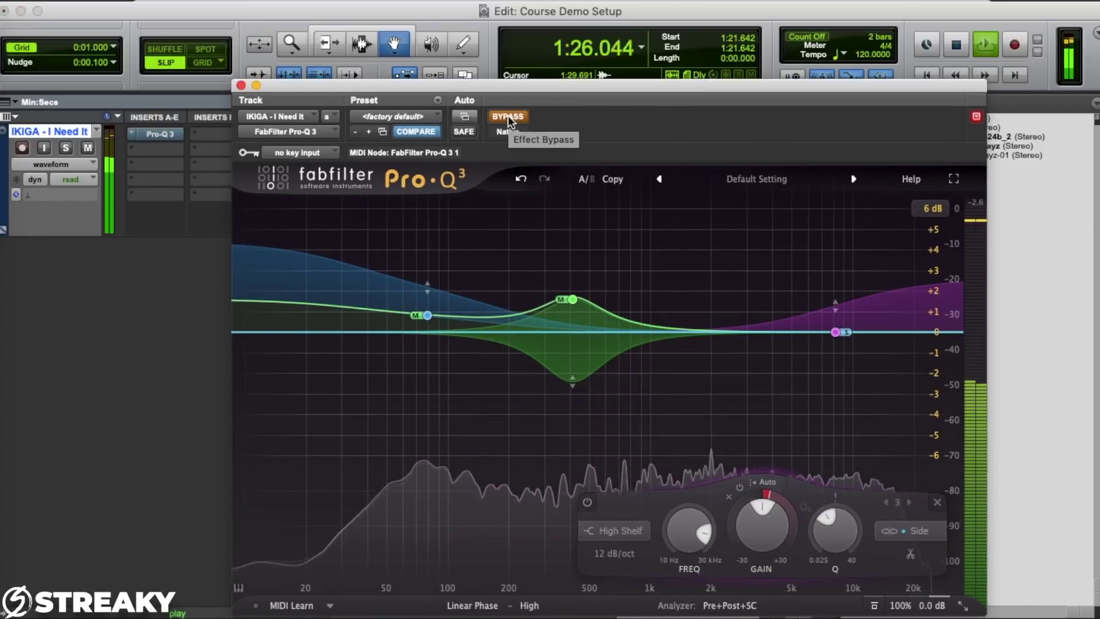
{"action": "left_click", "coordinate": [507, 115]}
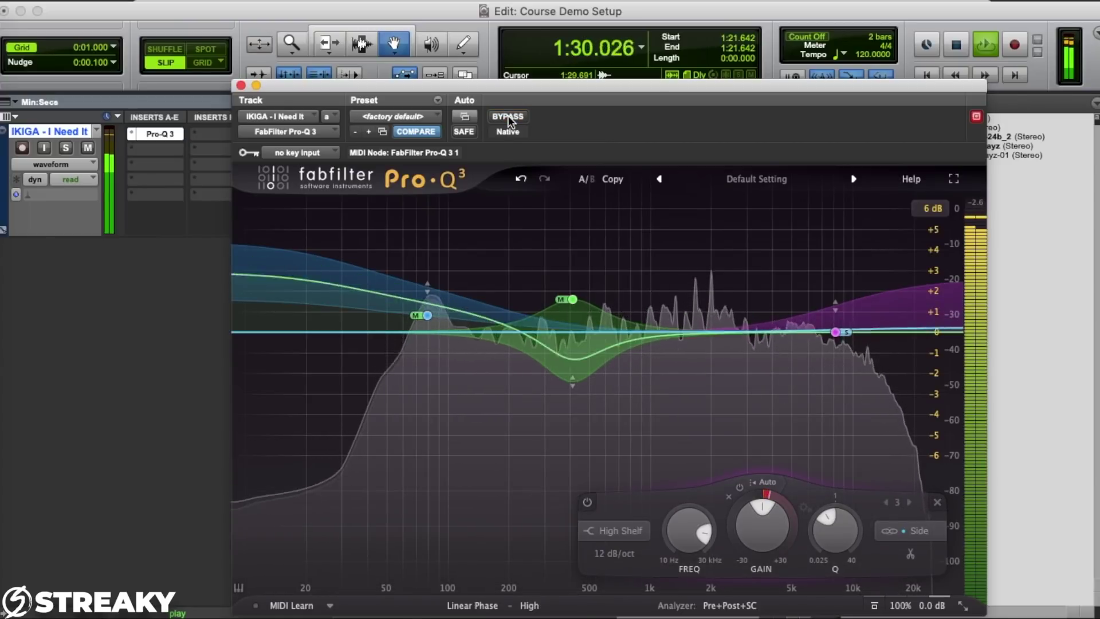
{"action": "left_click", "coordinate": [507, 115]}
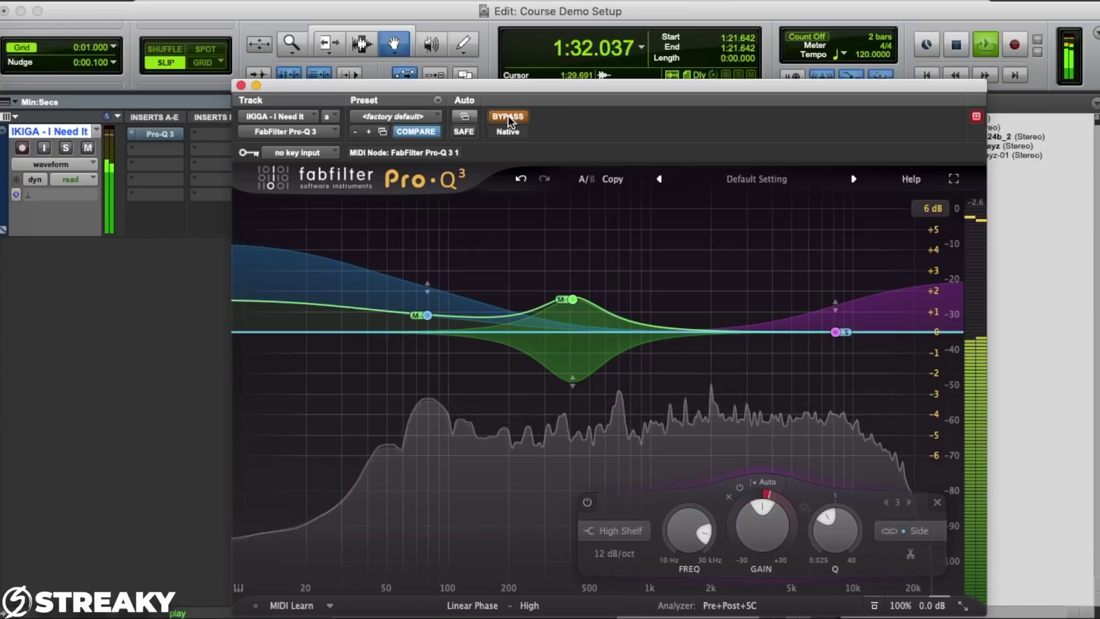
{"action": "left_click", "coordinate": [508, 116]}
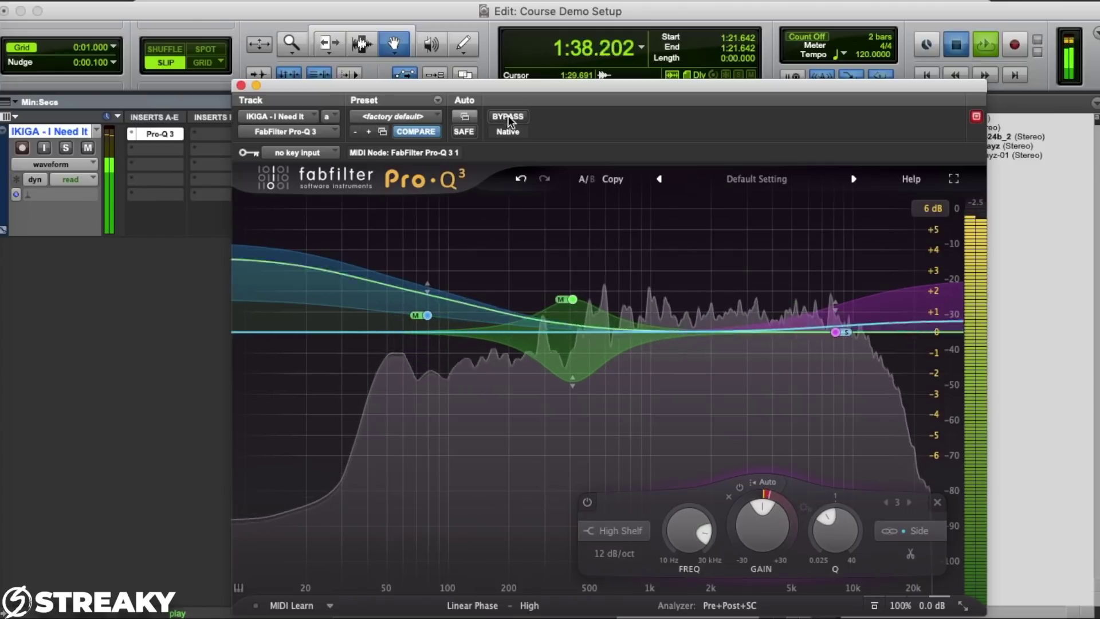
{"action": "key", "text": "space"}
Play the second clip from about 5:27.7 with the equalizer bypassed, and compare it with the three-band processing active.
{"action": "left_click_drag", "start_coordinate": [498, 91], "coordinate": [504, 171]}
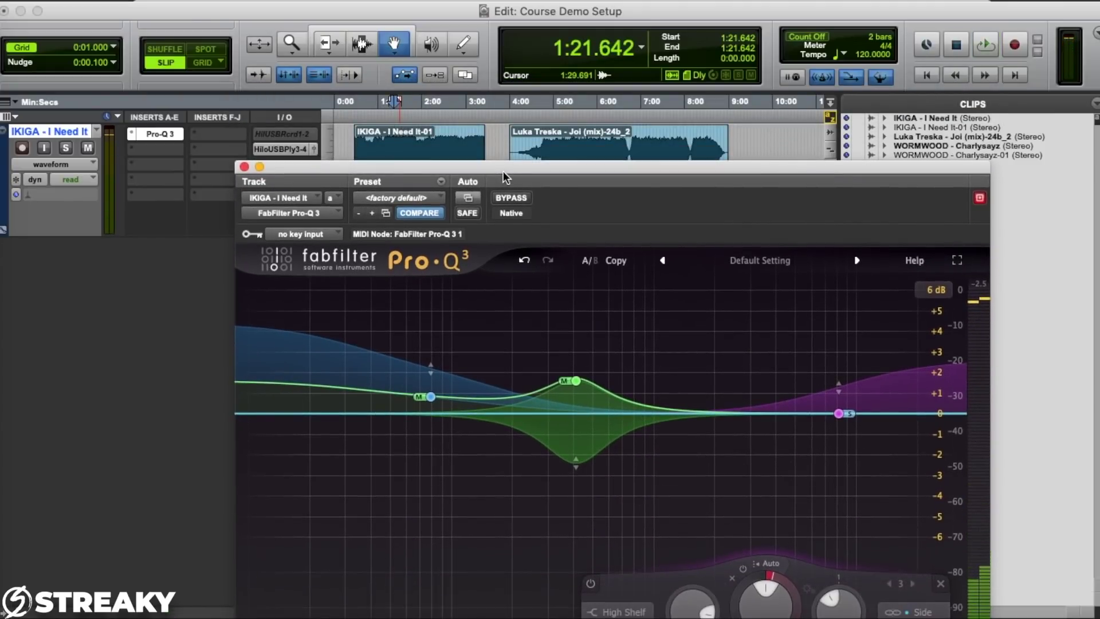
{"action": "left_click", "coordinate": [574, 117]}
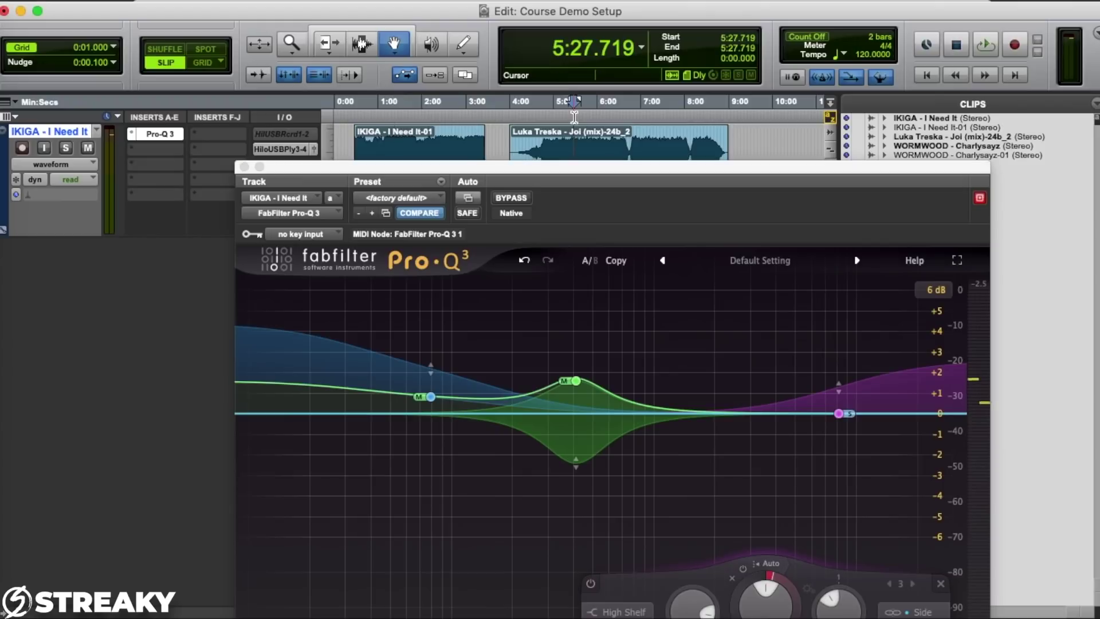
{"action": "left_click", "coordinate": [512, 198]}
{"action": "key", "text": "space"}
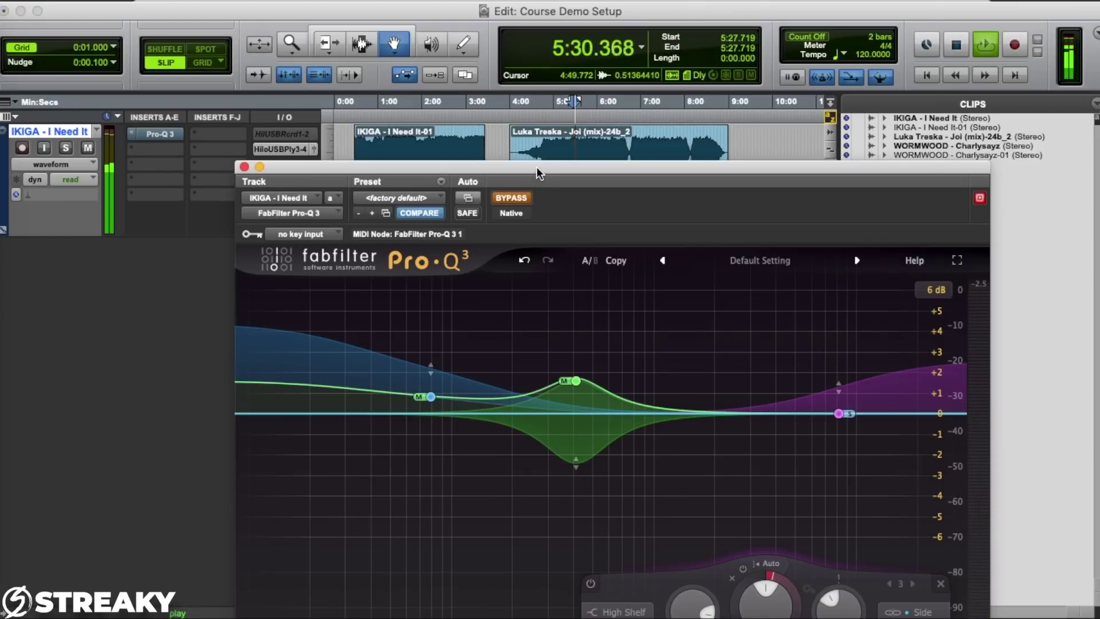
{"action": "left_click_drag", "start_coordinate": [537, 166], "coordinate": [534, 159]}
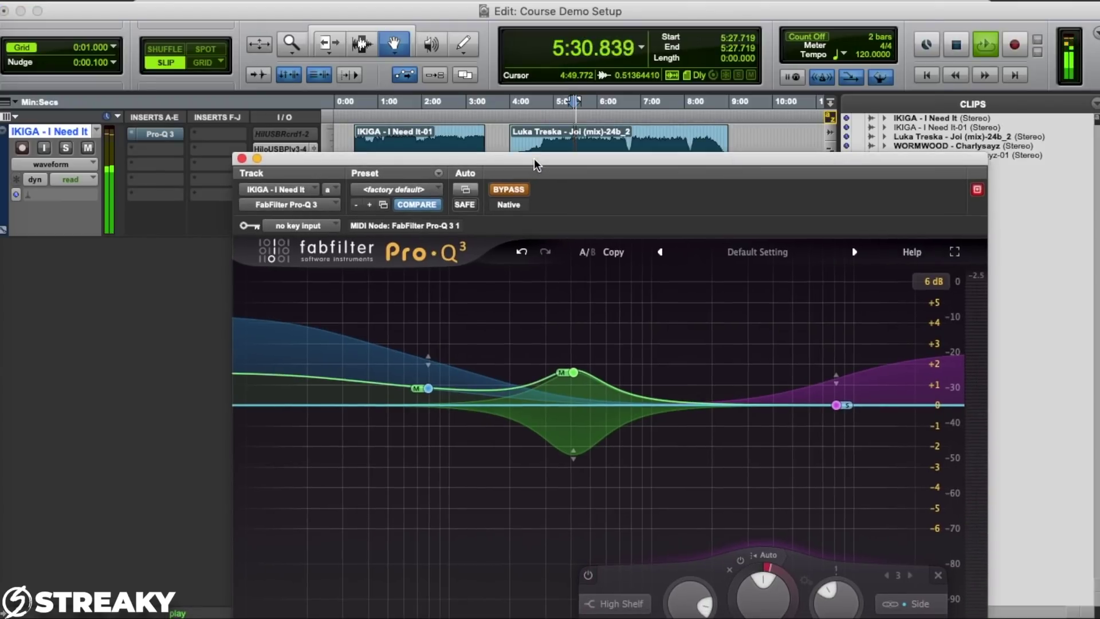
{"action": "left_click", "coordinate": [507, 188]}
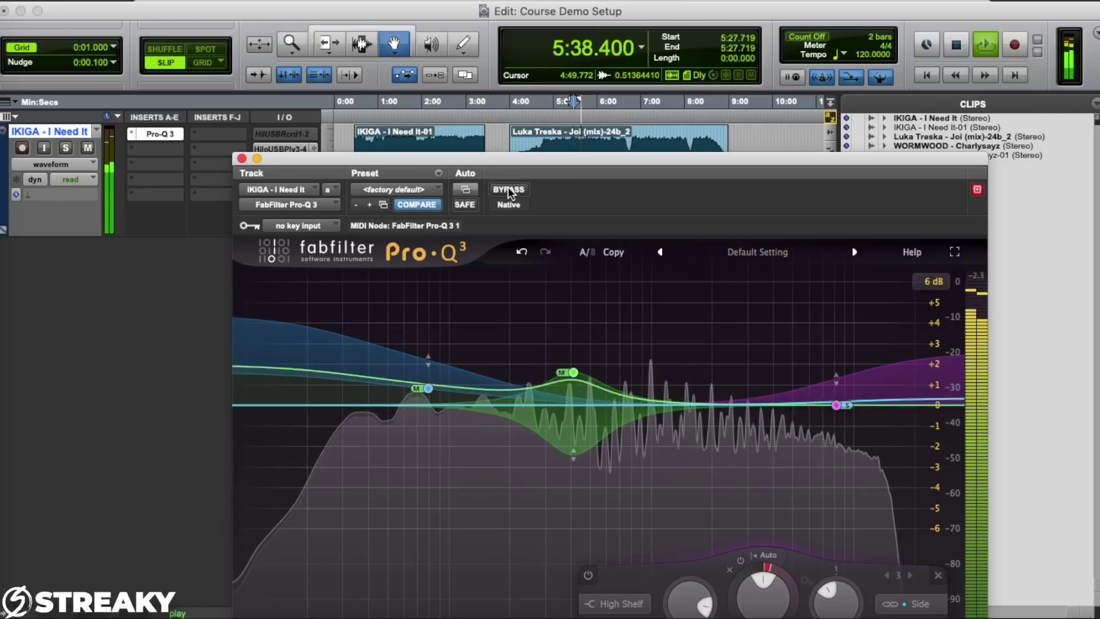
{"action": "left_click", "coordinate": [508, 188]}
{"action": "left_click", "coordinate": [507, 188]}
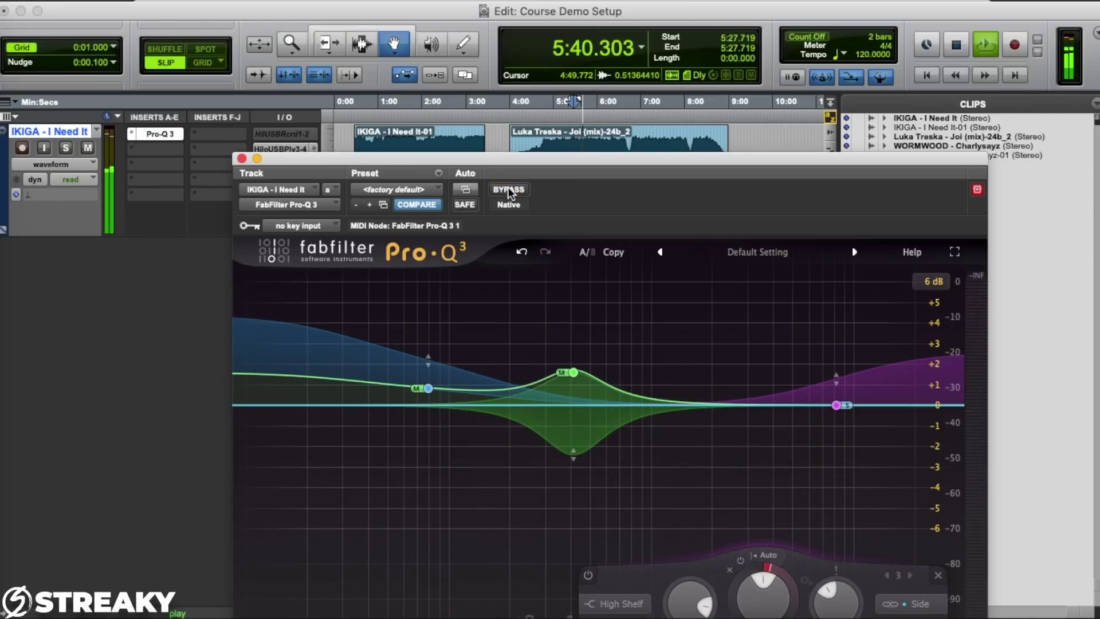
Set the bell band to about 400 Hz, +1.9 dB gain and Q 0.871, and compare it with the bypassed sound.
{"action": "left_click", "coordinate": [571, 367]}
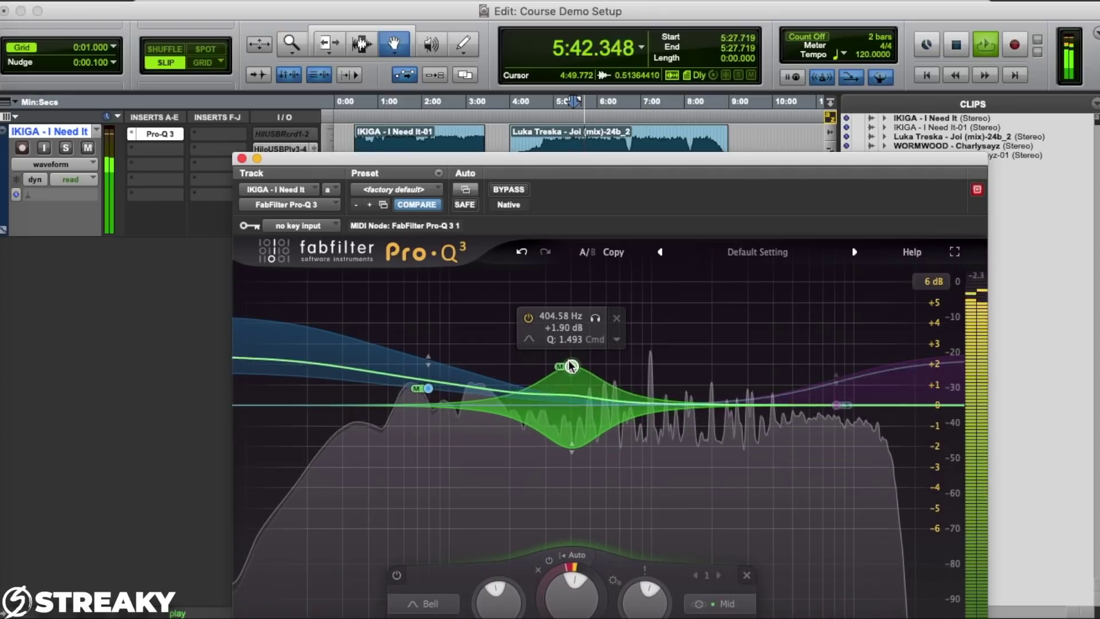
{"action": "scroll", "coordinate": [570, 358], "scroll_direction": "down", "scroll_amount": 5}
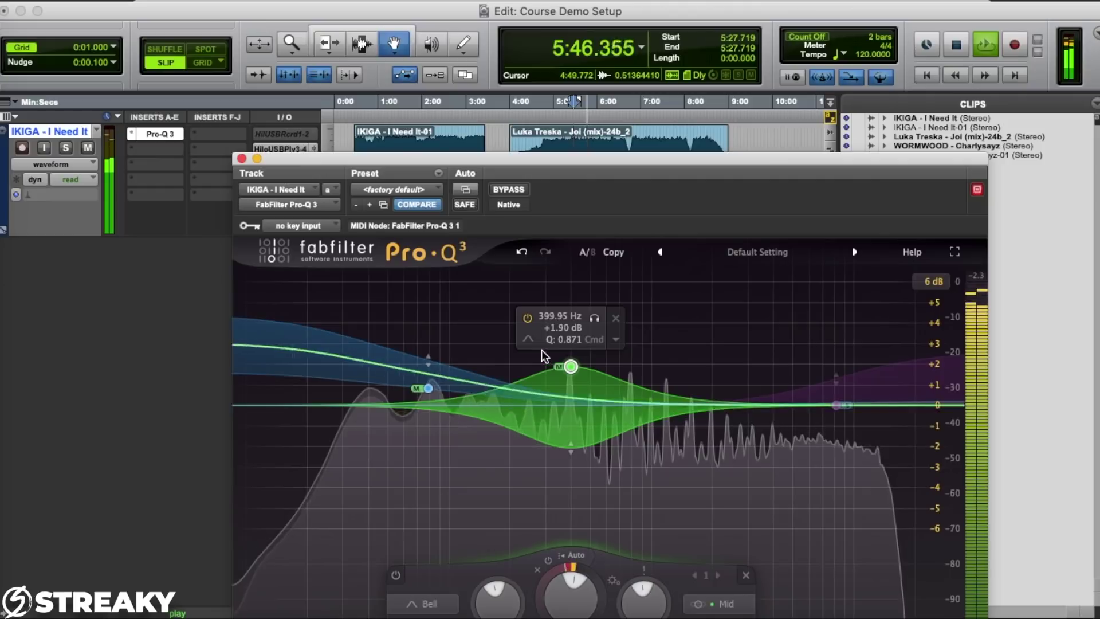
{"action": "left_click", "coordinate": [506, 189]}
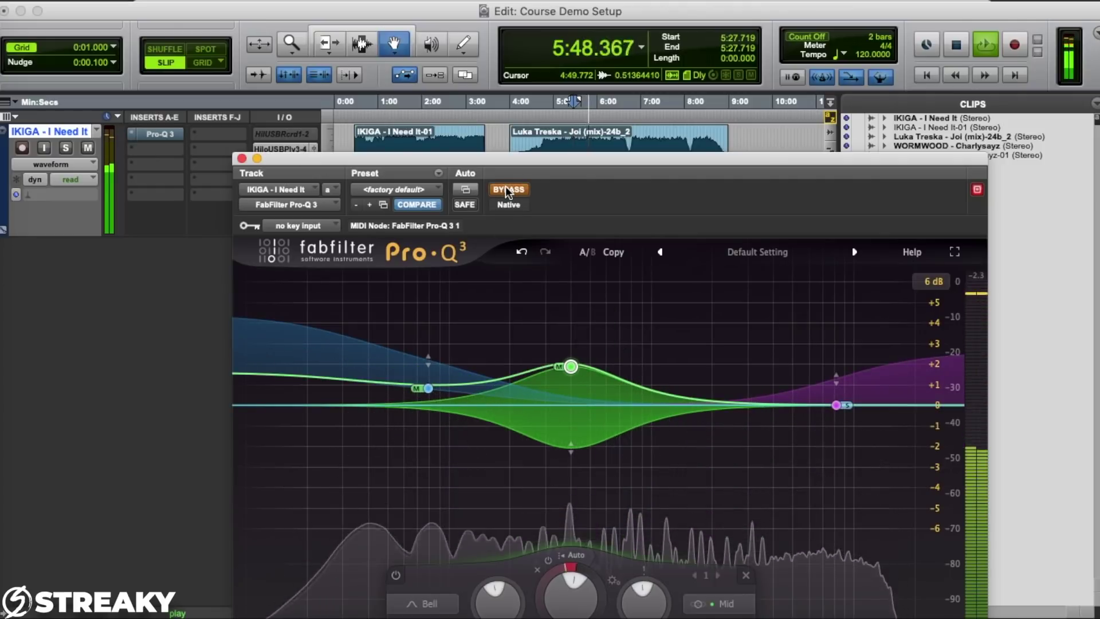
{"action": "left_click", "coordinate": [505, 189]}
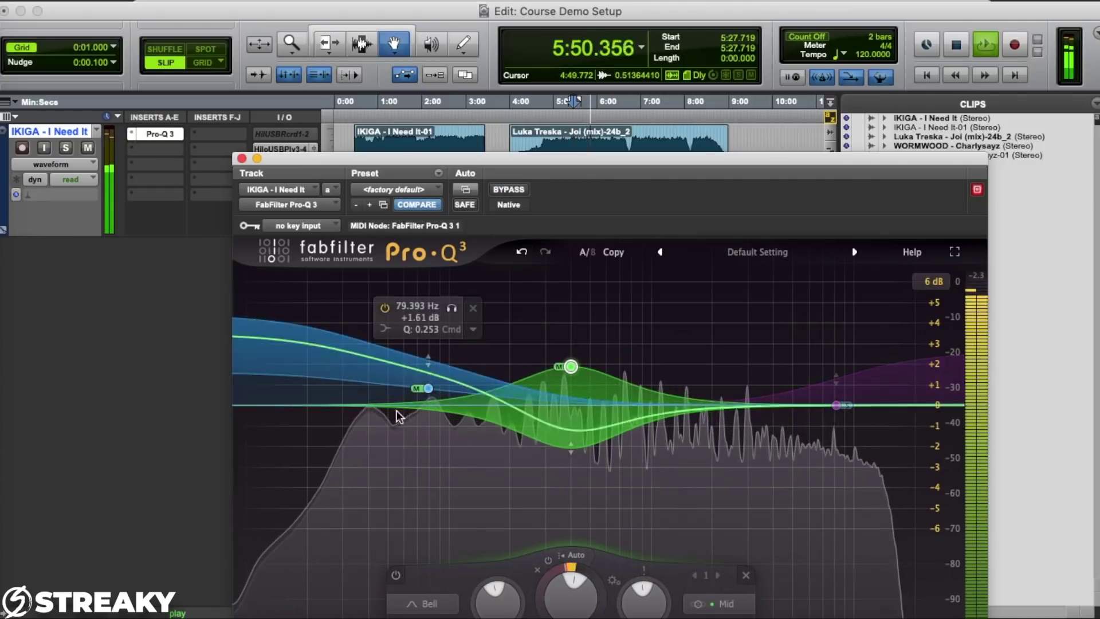
Raise the low-shelf band's gain to about +2.35 dB and compare the result with the bypassed sound.
{"action": "left_click_drag", "start_coordinate": [425, 383], "coordinate": [425, 363]}
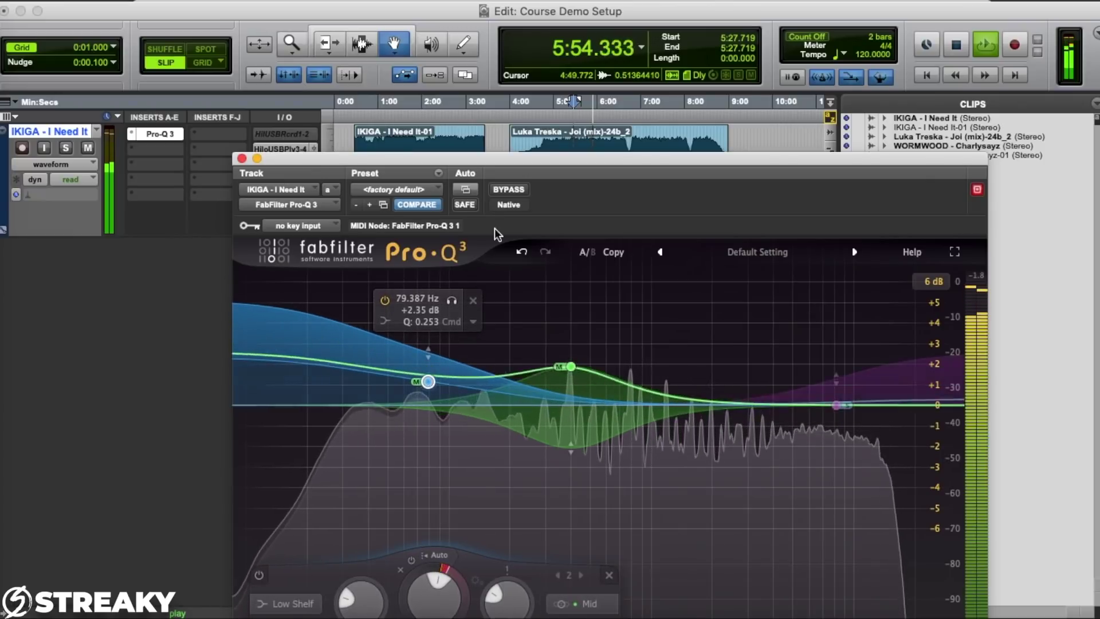
{"action": "left_click", "coordinate": [506, 190]}
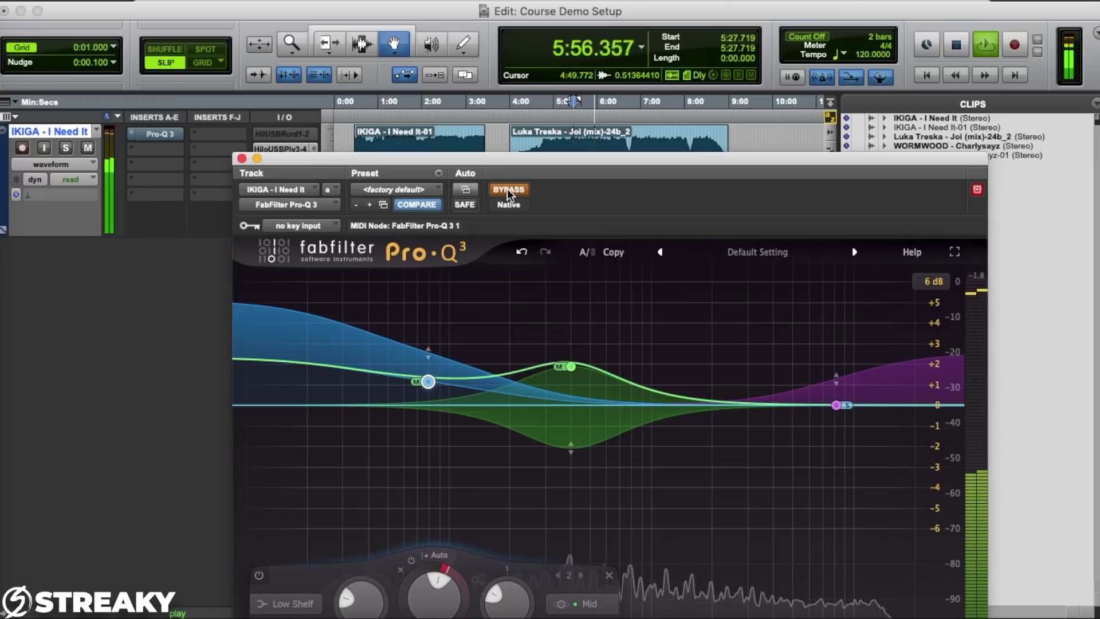
{"action": "left_click", "coordinate": [507, 189]}
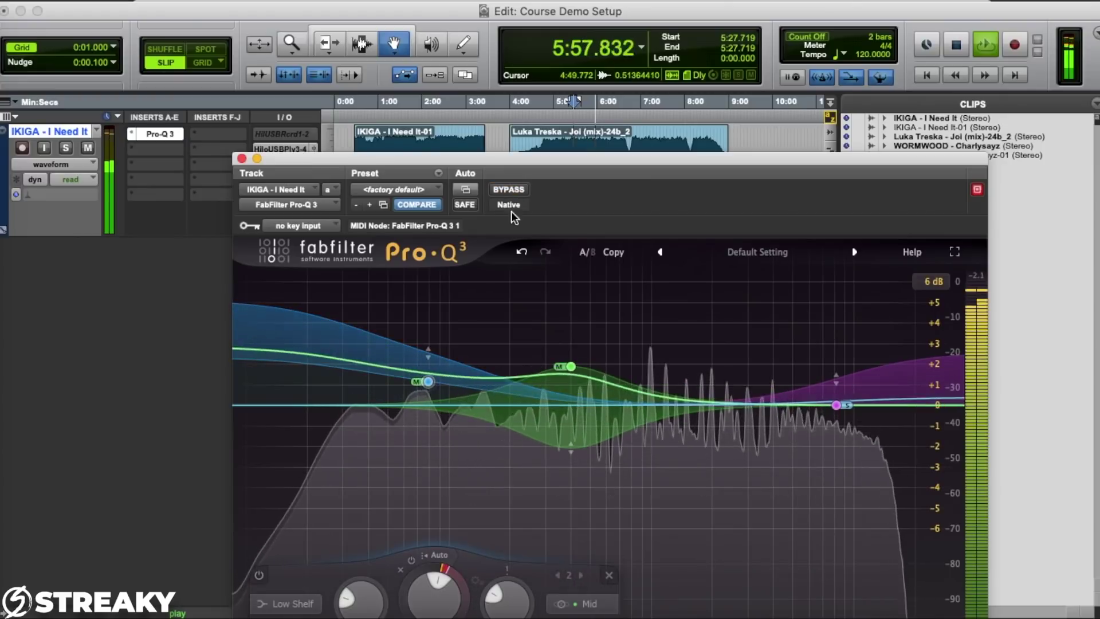
Shift the low-shelf and bell bands slightly lower together, bringing the bell to about 384 Hz with Q 0.895.
{"action": "left_click", "coordinate": [569, 365]}
{"action": "left_click_drag", "start_coordinate": [568, 367], "coordinate": [565, 369]}
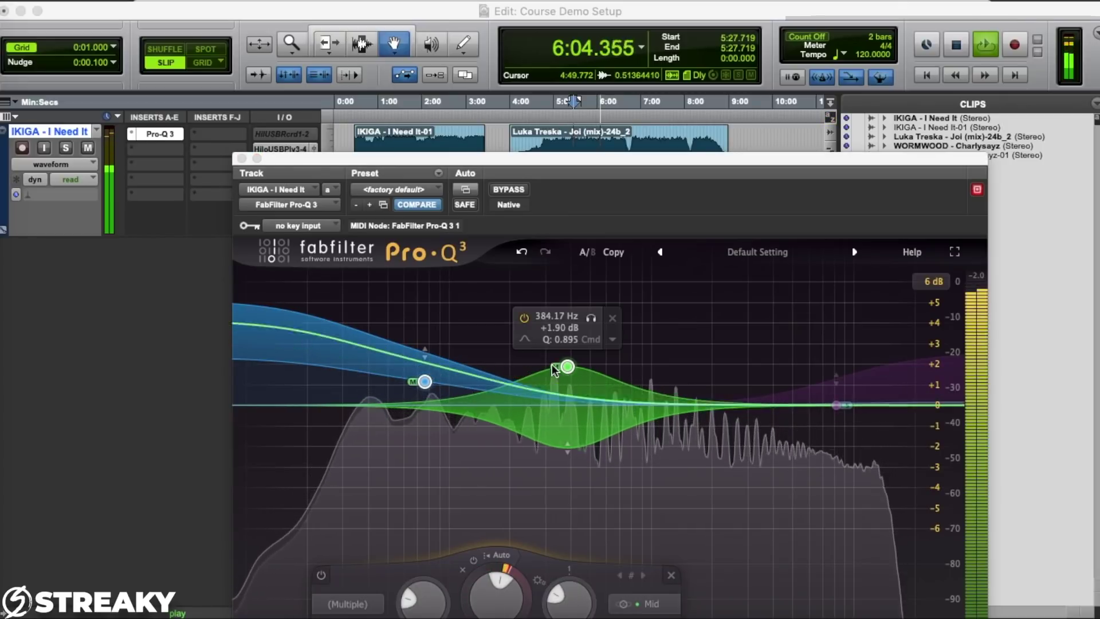
{"action": "left_click", "coordinate": [629, 189]}
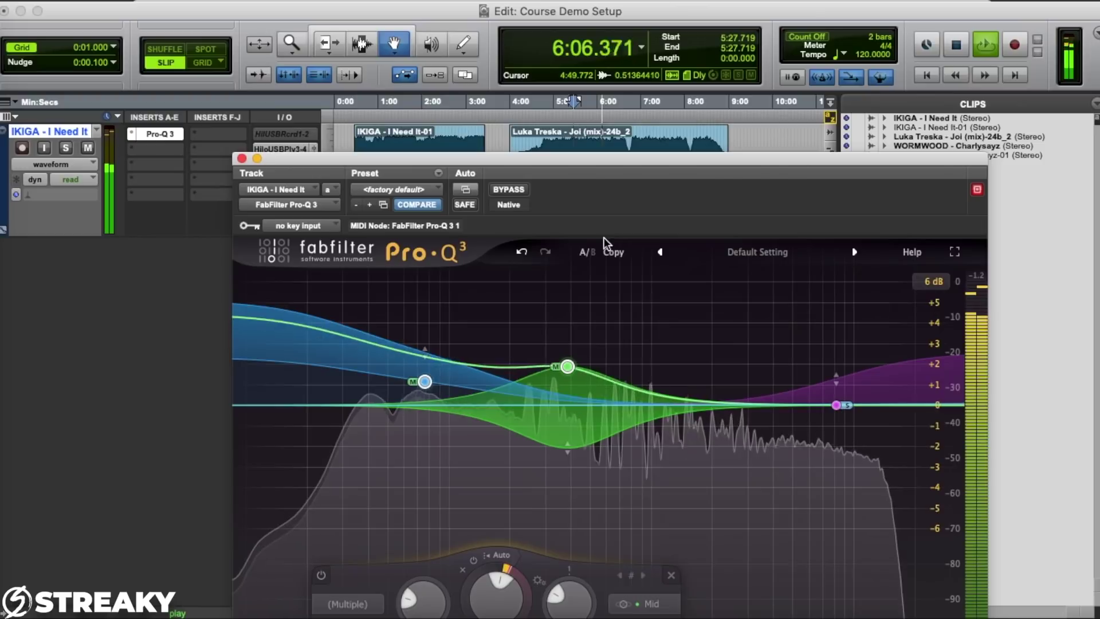
Replay the second clip from about 5:31.2, compare the adjusted bands with the equalizer active and bypassed, and stop playback.
{"action": "left_click", "coordinate": [579, 115]}
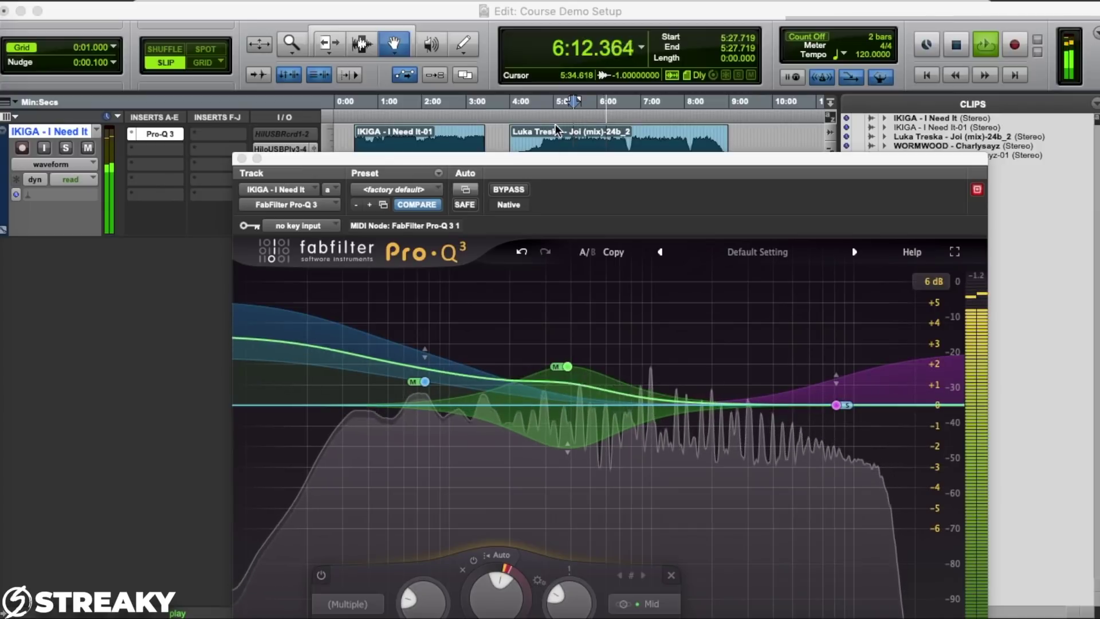
{"action": "left_click", "coordinate": [559, 183]}
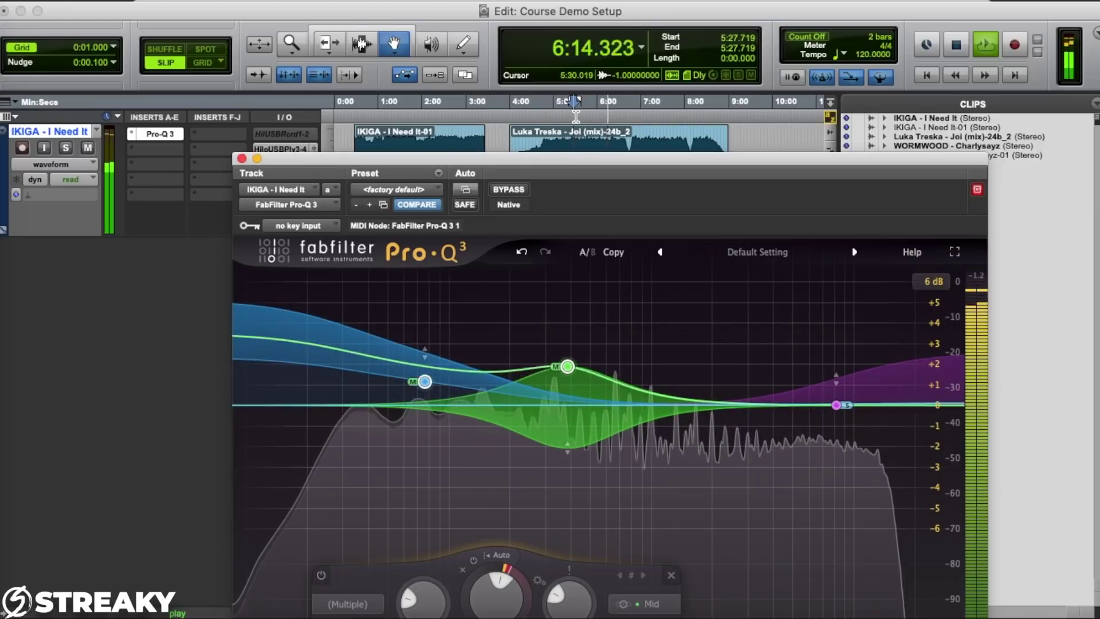
{"action": "left_click", "coordinate": [576, 116]}
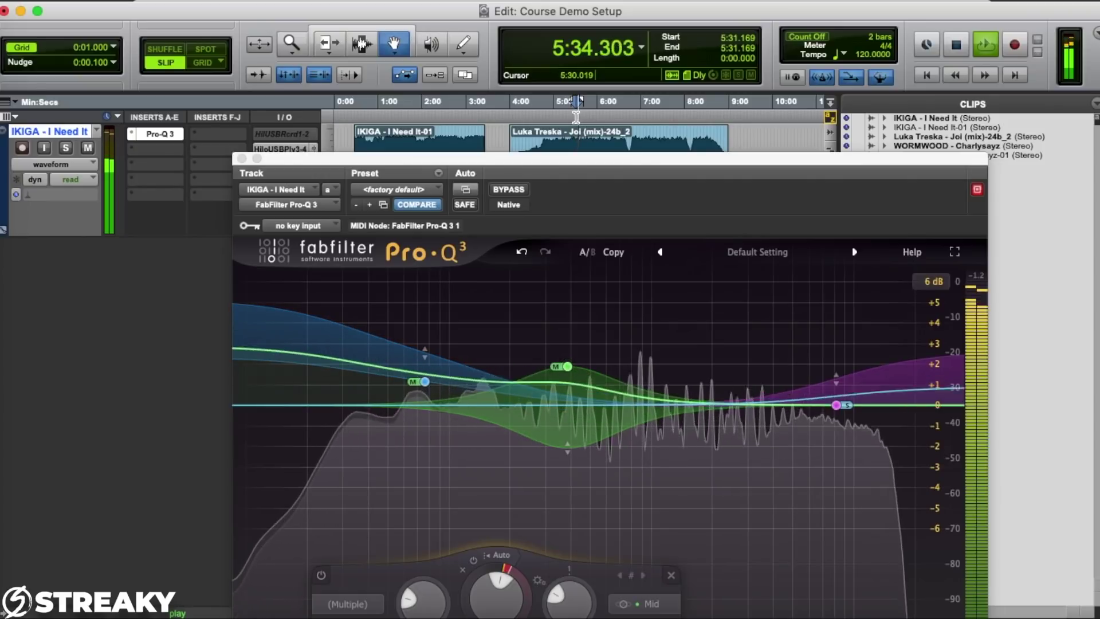
{"action": "left_click", "coordinate": [511, 186]}
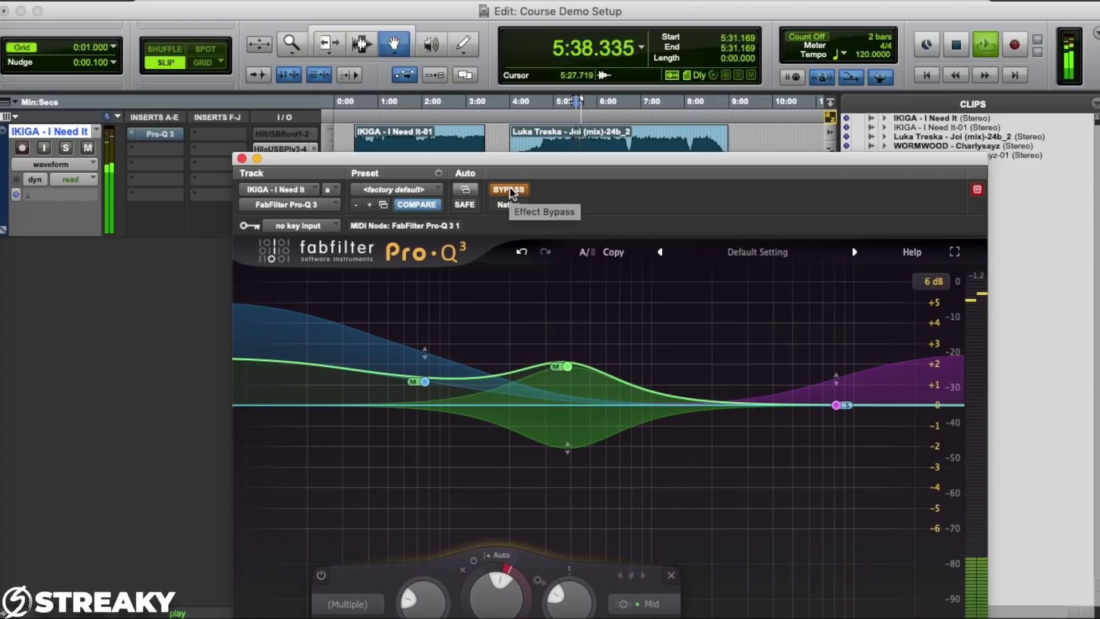
{"action": "left_click", "coordinate": [510, 189]}
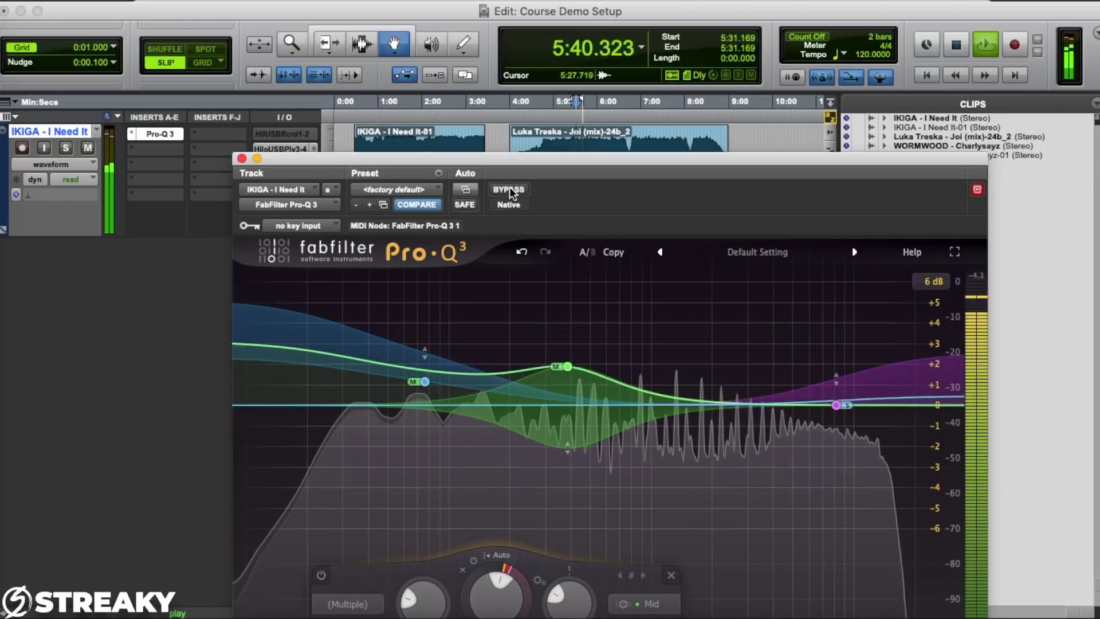
{"action": "left_click", "coordinate": [510, 188]}
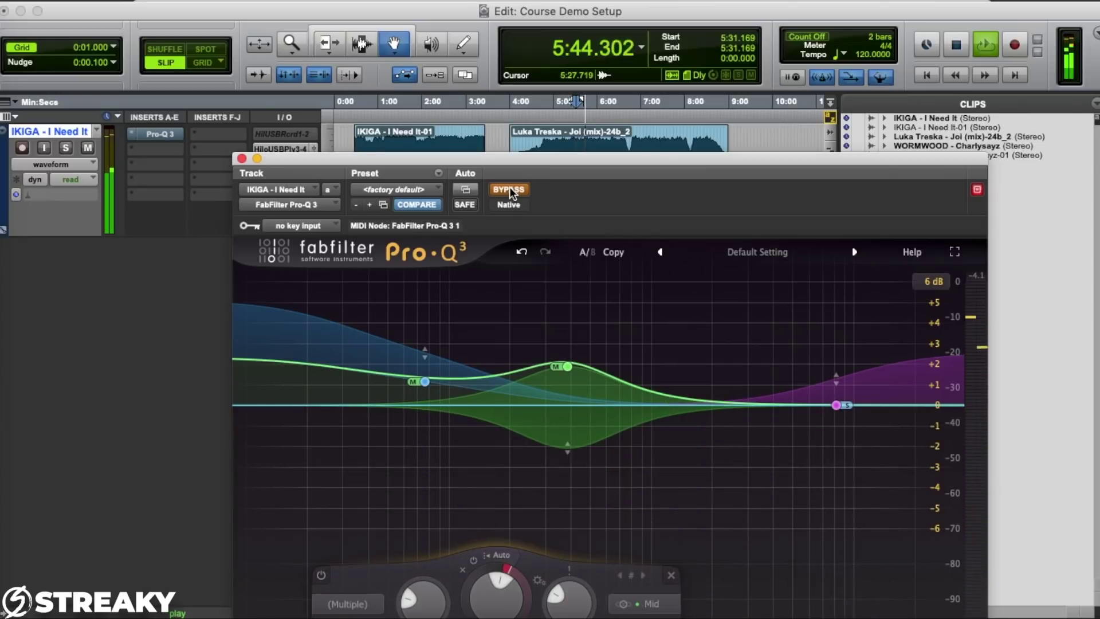
{"action": "left_click", "coordinate": [510, 189]}
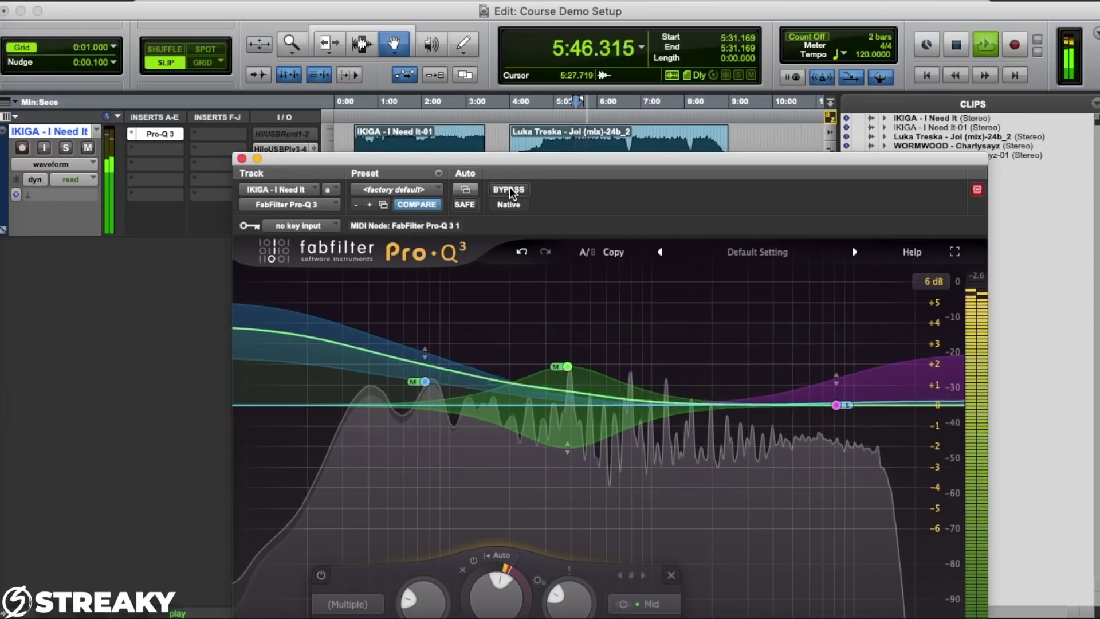
{"action": "left_click", "coordinate": [510, 188]}
{"action": "left_click", "coordinate": [510, 188]}
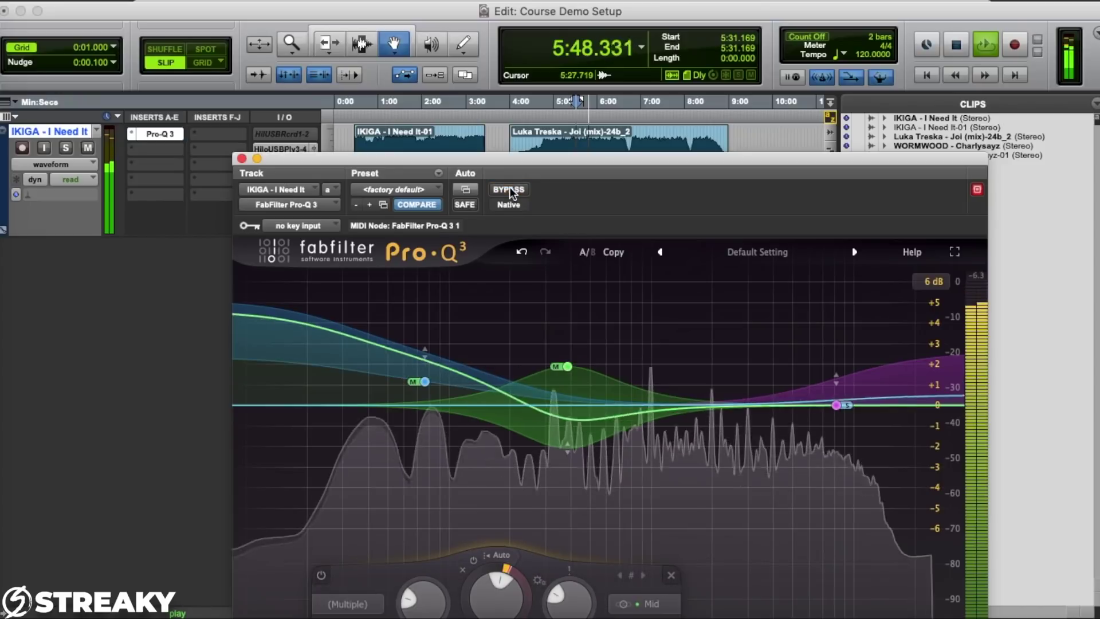
{"action": "key", "text": "space"}
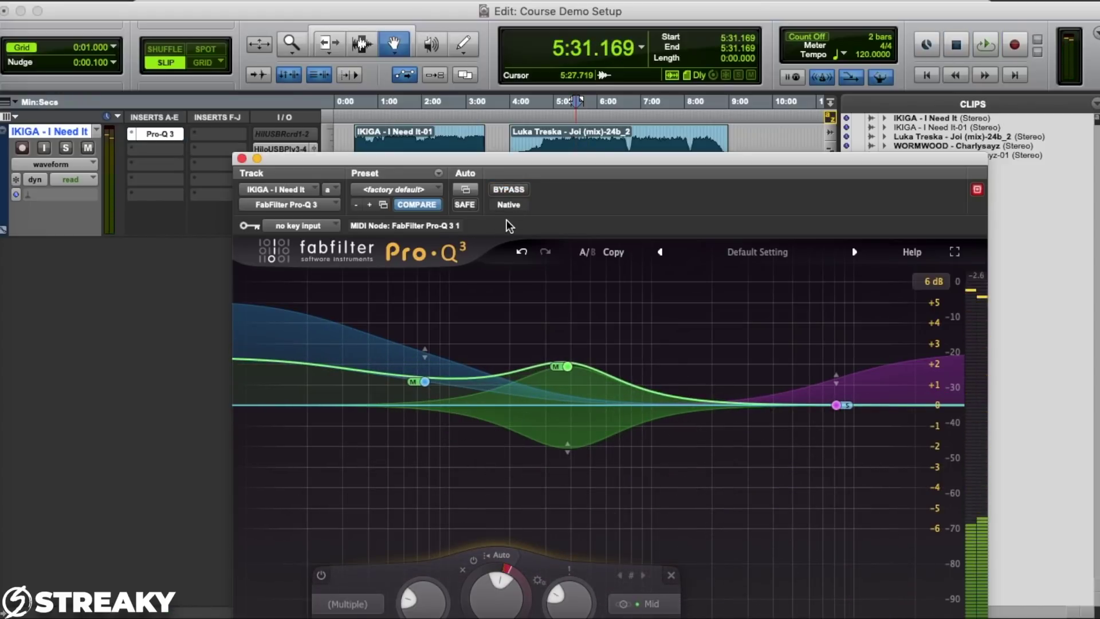